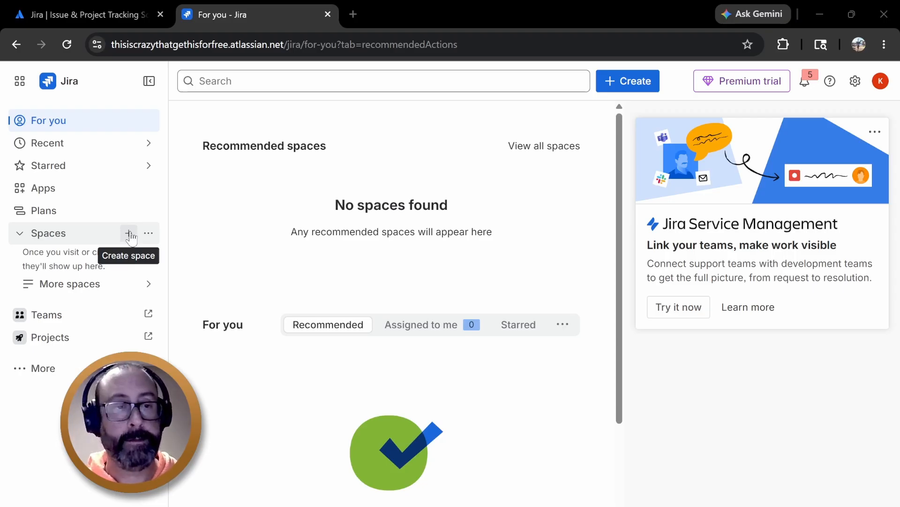
Start creating a new space and pick the Project management template
click(129, 234)
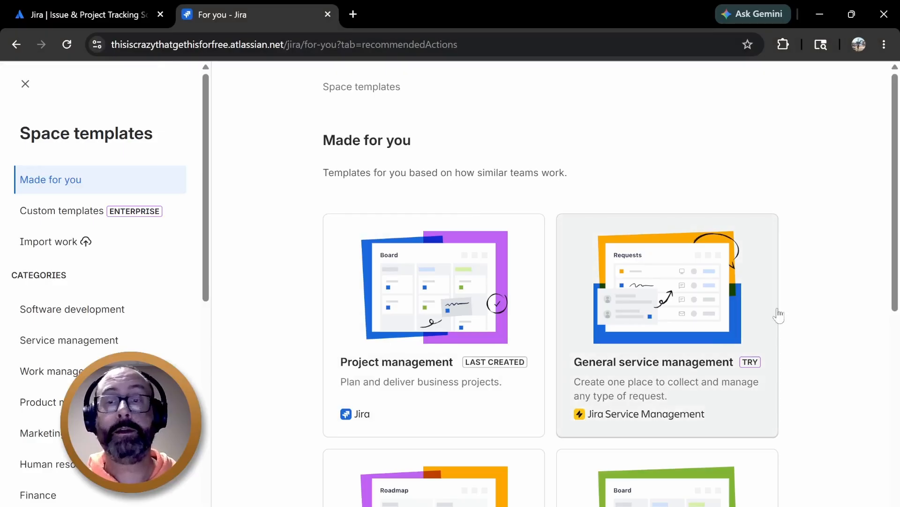
scroll(826, 282, down, 5)
scroll(826, 282, down, 3)
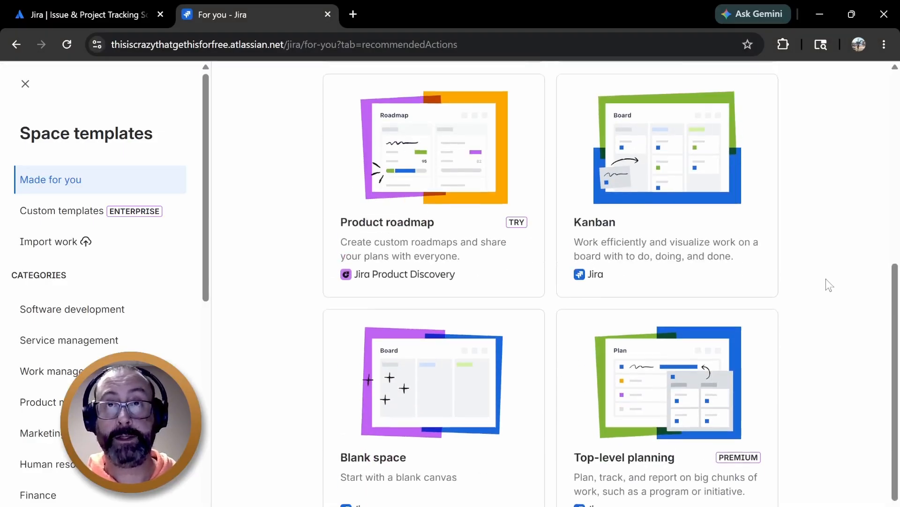
scroll(826, 278, up, 4)
scroll(874, 311, down, 4)
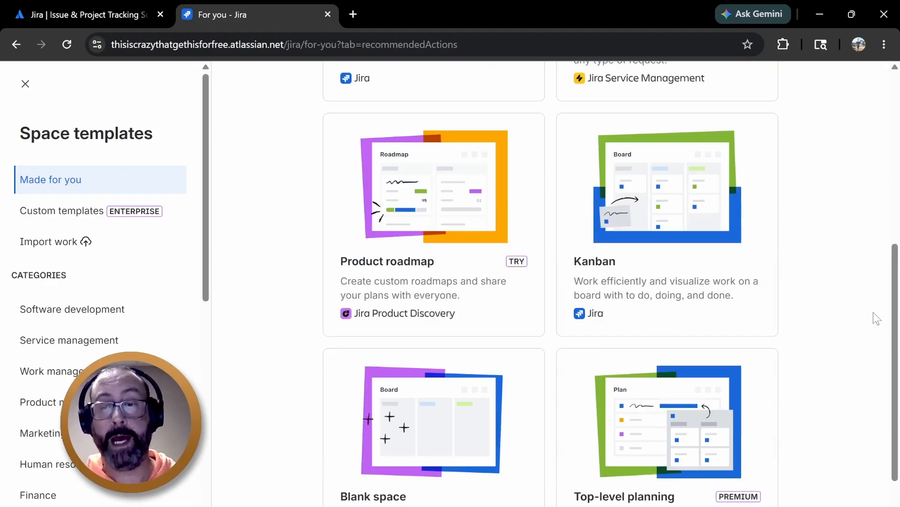
scroll(874, 312, up, 7)
scroll(874, 313, up, 1)
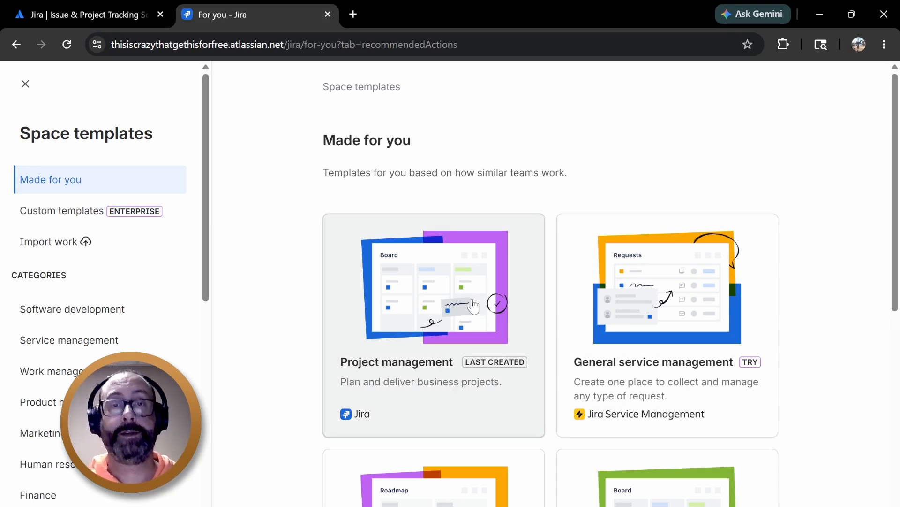
click(473, 305)
Name the new space Wedding
click(228, 235)
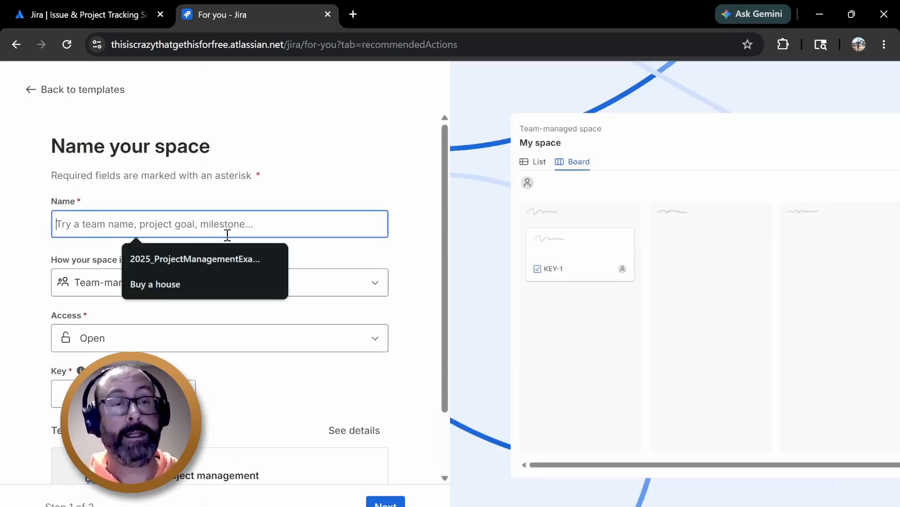
text(W)
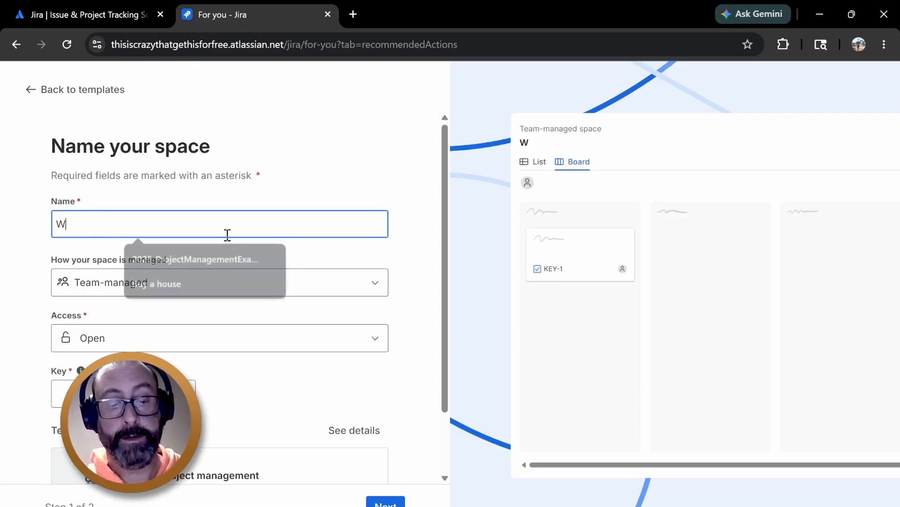
text(edding)
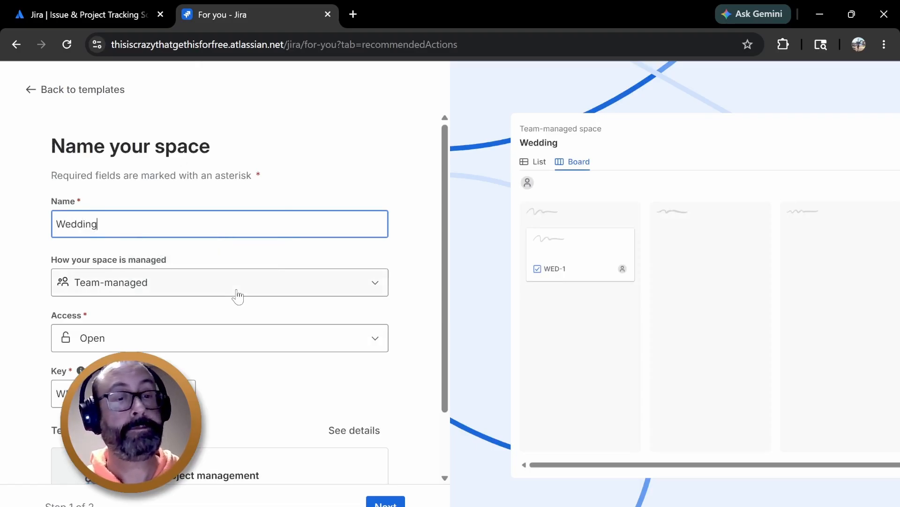
Set the space key to WD
click(237, 295)
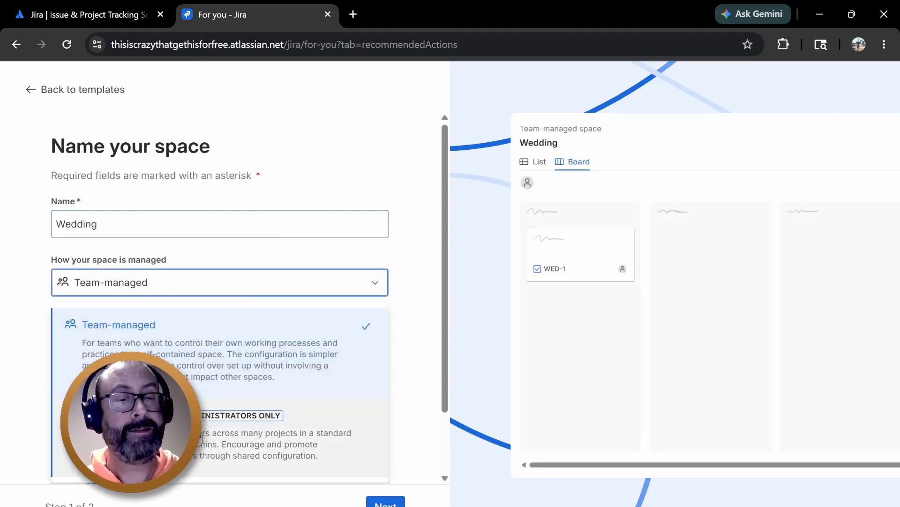
click(440, 334)
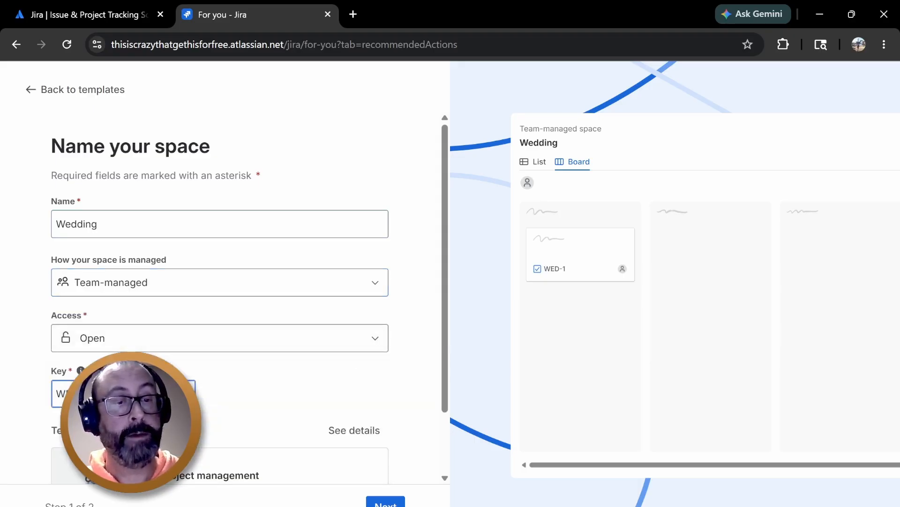
key(BackSpace)
key(BackSpace)
key(BackSpace)
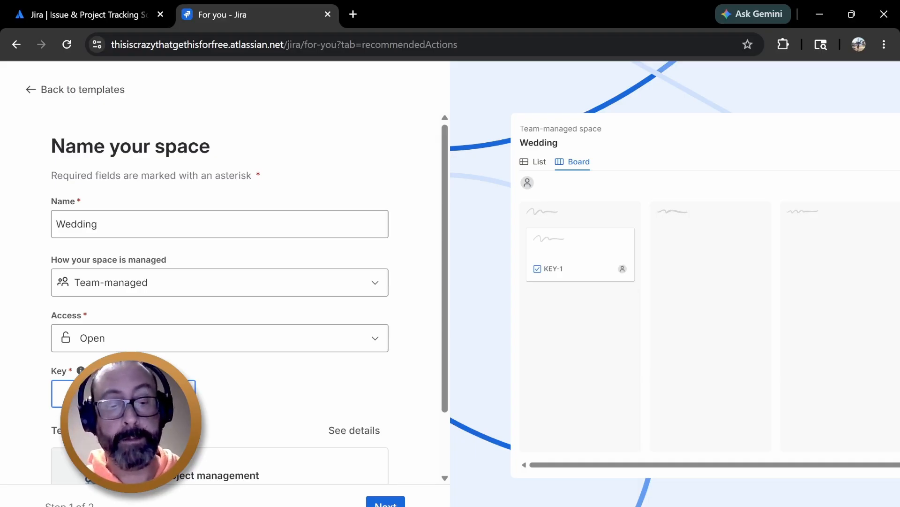
text(WD-)
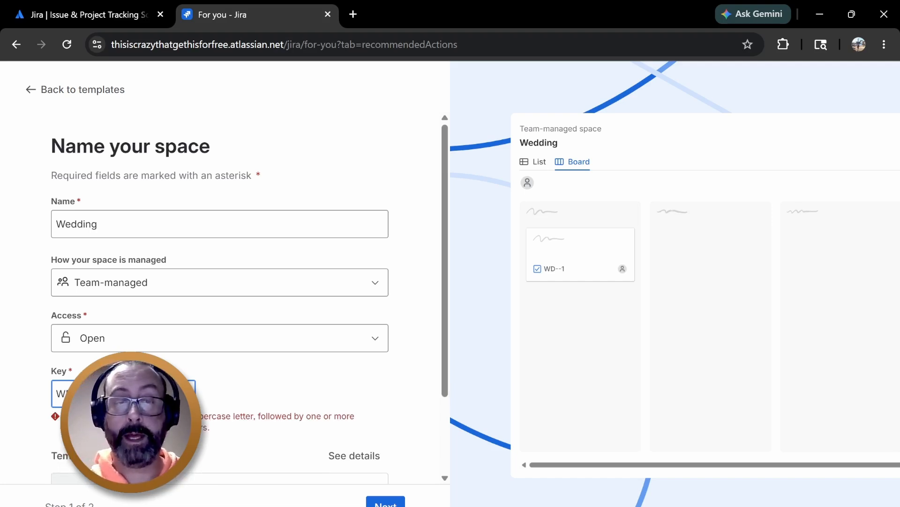
key(BackSpace)
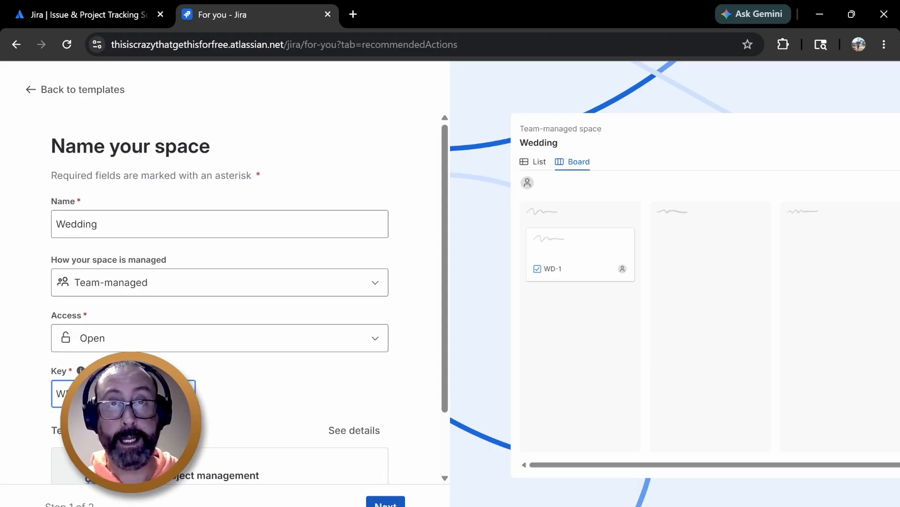
Continue to the next setup step and skip adding team members for now
click(386, 501)
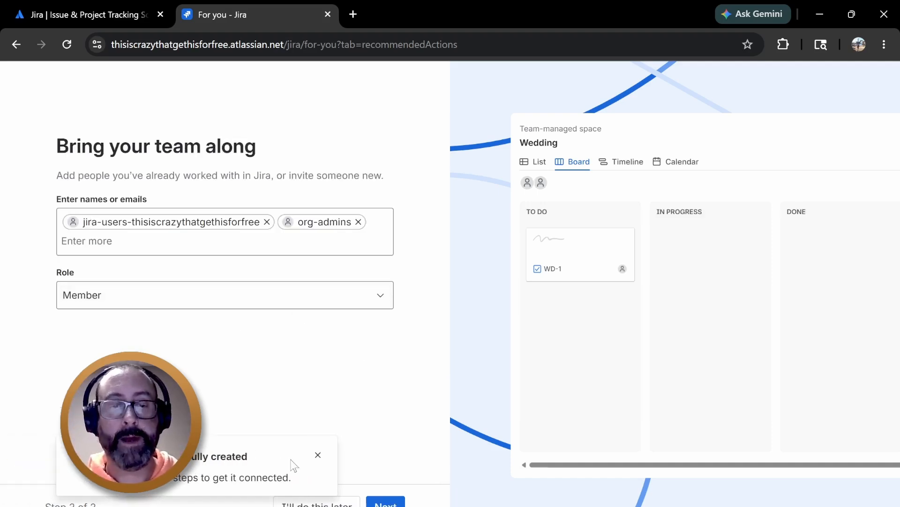
click(318, 454)
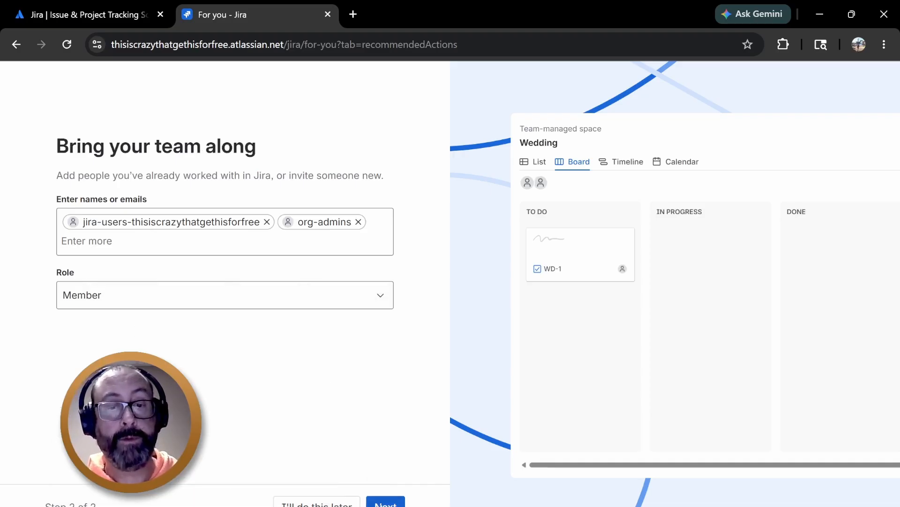
click(317, 503)
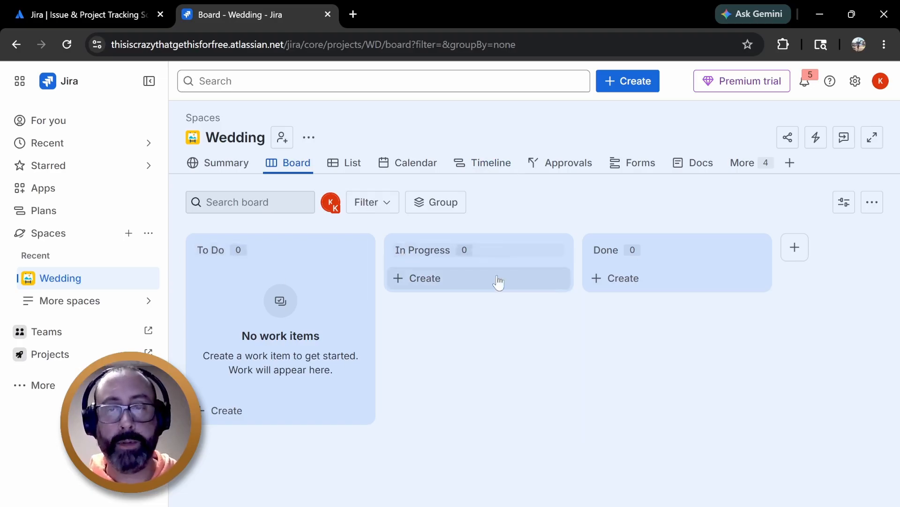
Add a new board status column named Blocked
click(791, 254)
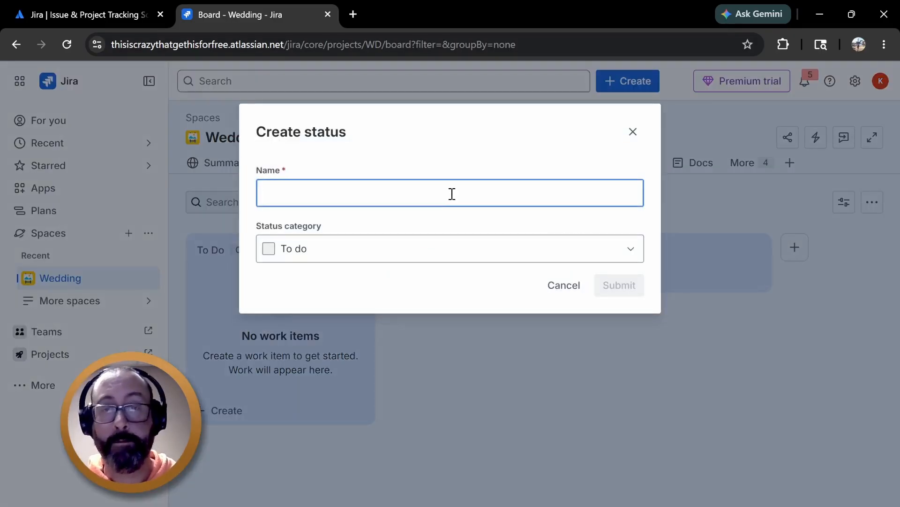
text(Blocked)
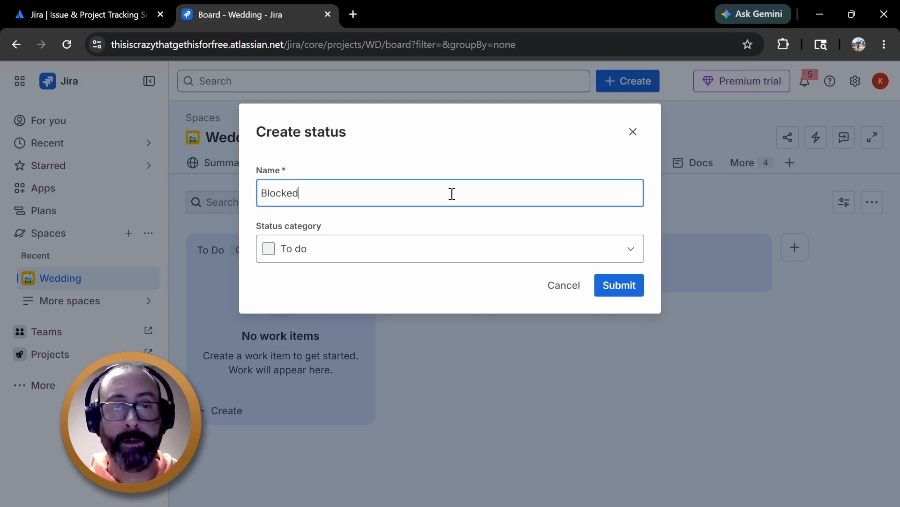
key(Return)
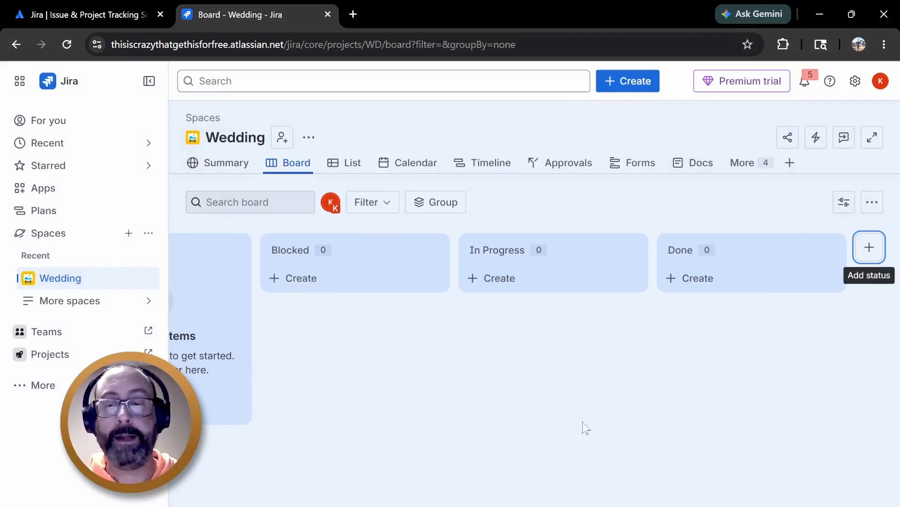
Switch to the List view and start a new work item of type Task
scroll(532, 328, left, 3)
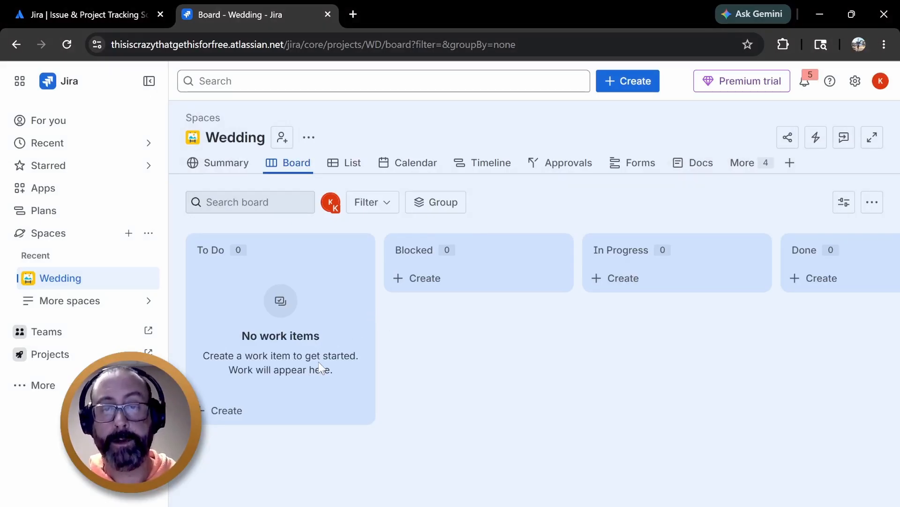
click(353, 164)
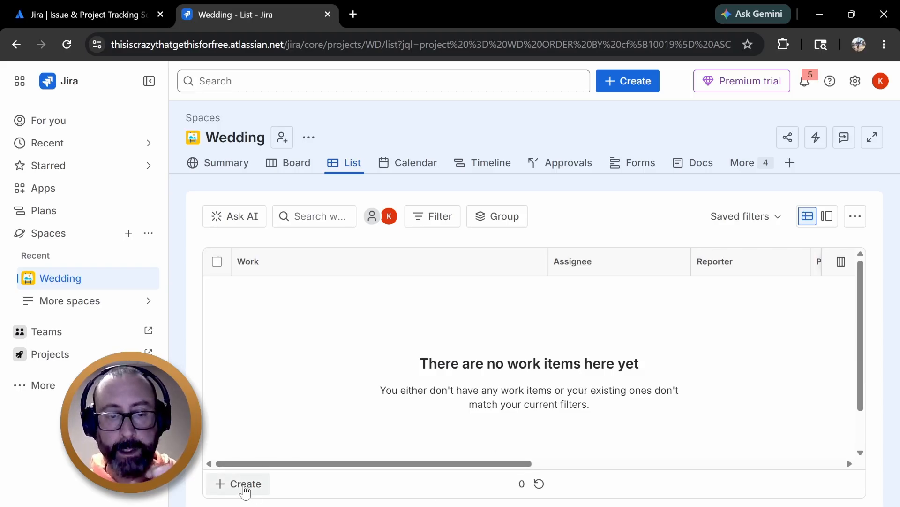
click(244, 488)
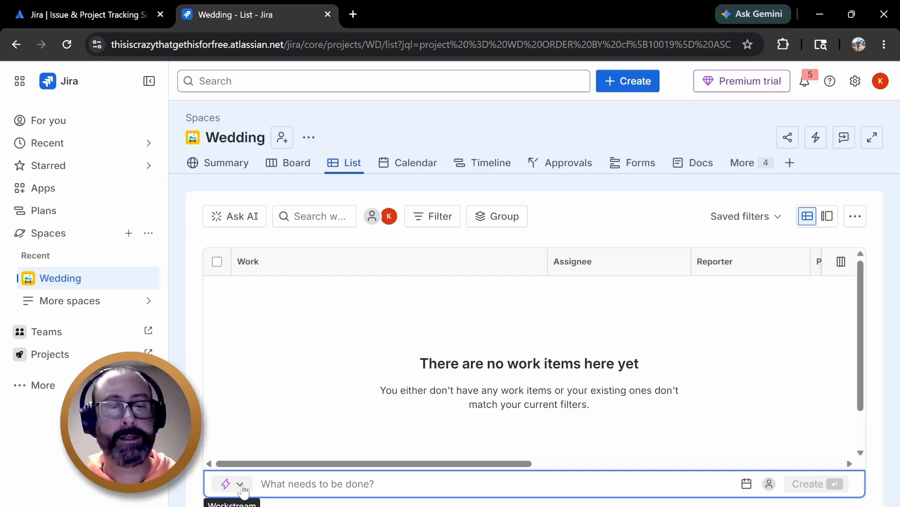
click(241, 485)
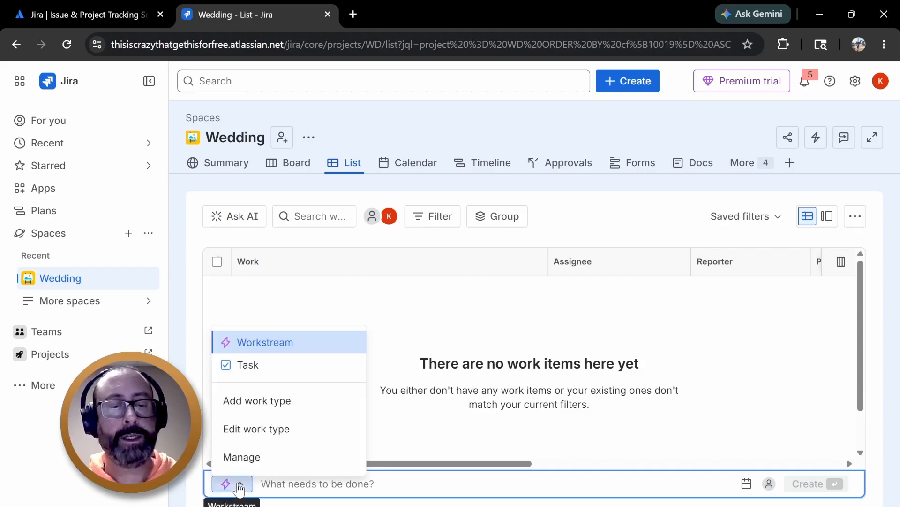
click(254, 370)
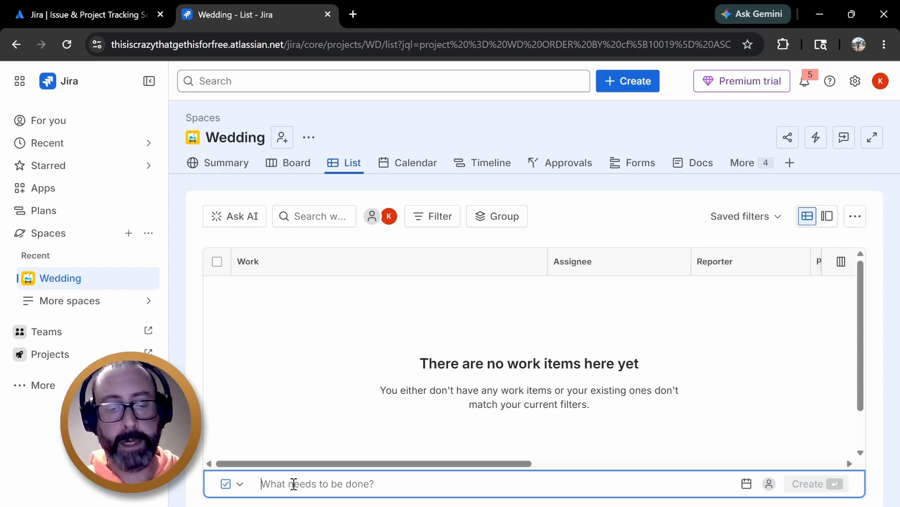
Create a task named Order Flowers
text(Ord)
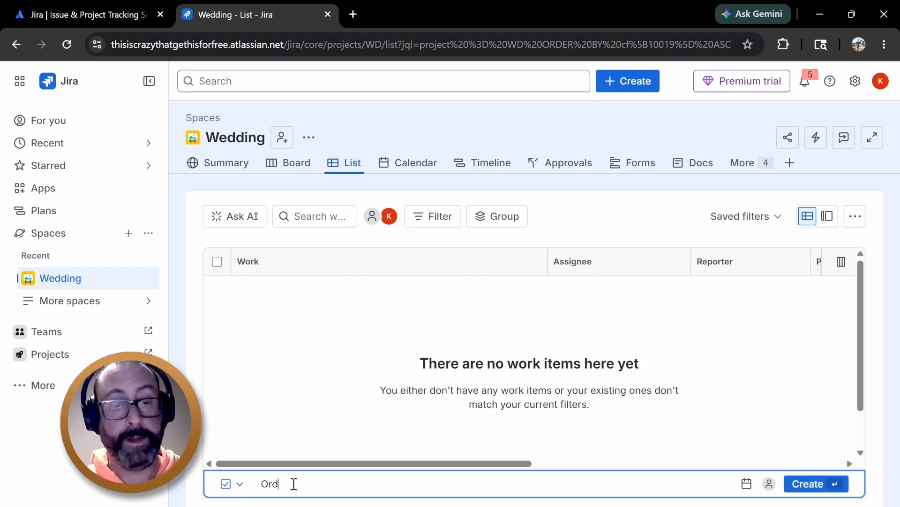
text(er FLowers)
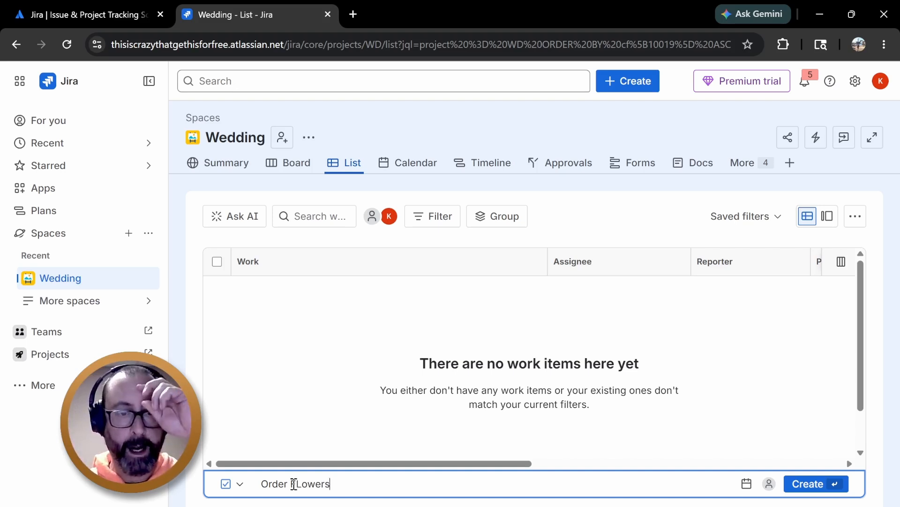
key(BackSpace)
key(BackSpace)
key(BackSpace)
key(BackSpace)
key(BackSpace)
key(BackSpace)
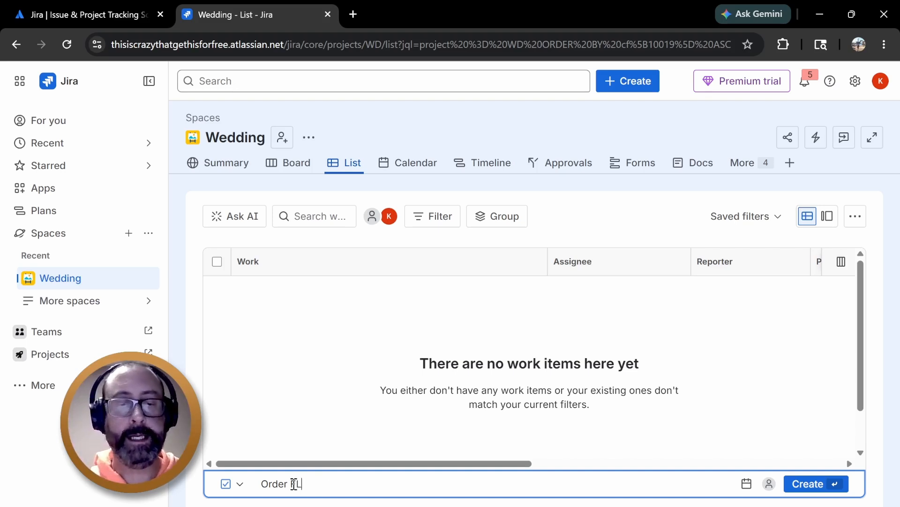
text(lowers)
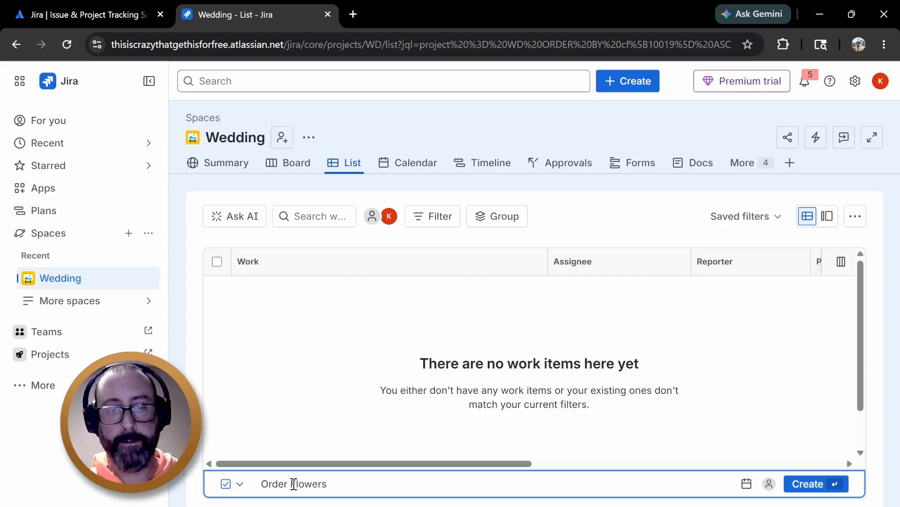
key(Return)
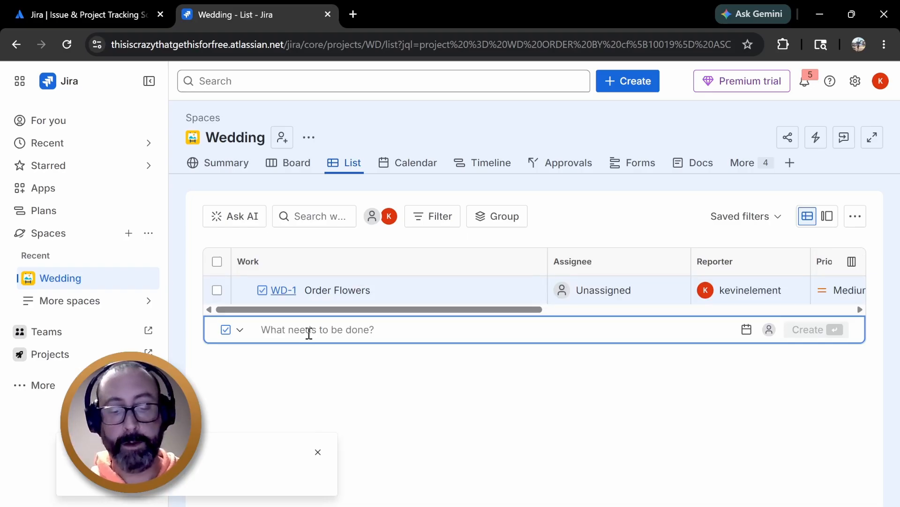
Create a task named Get a Cake
text(Get a)
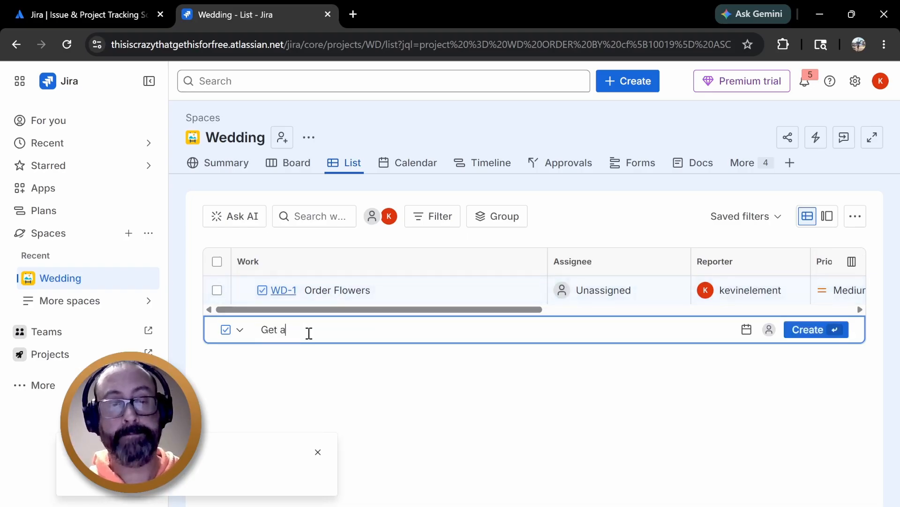
text( Cake)
key(Return)
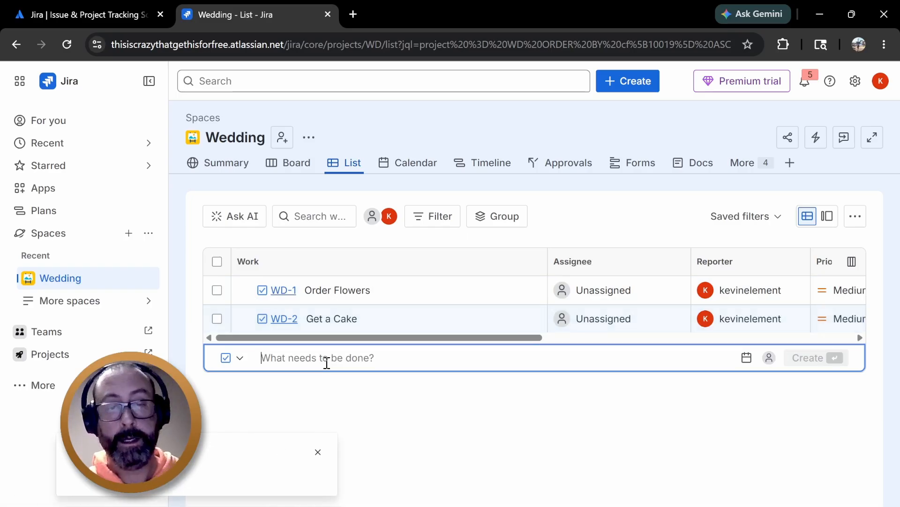
Create a task named Send Invitations
text(S)
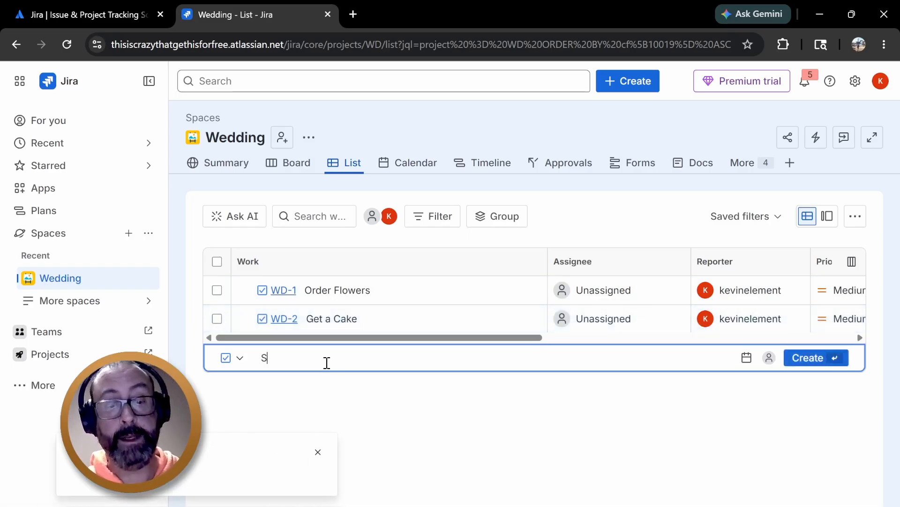
text(end Invitations)
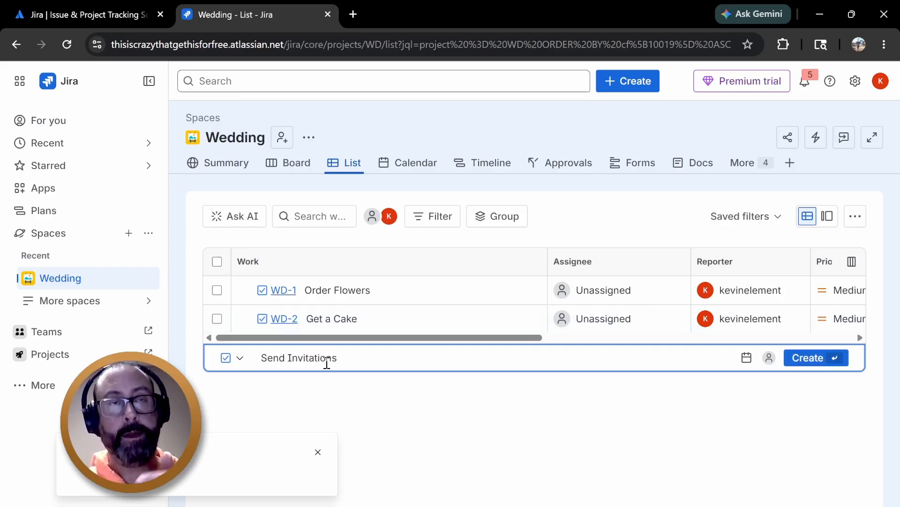
key(Return)
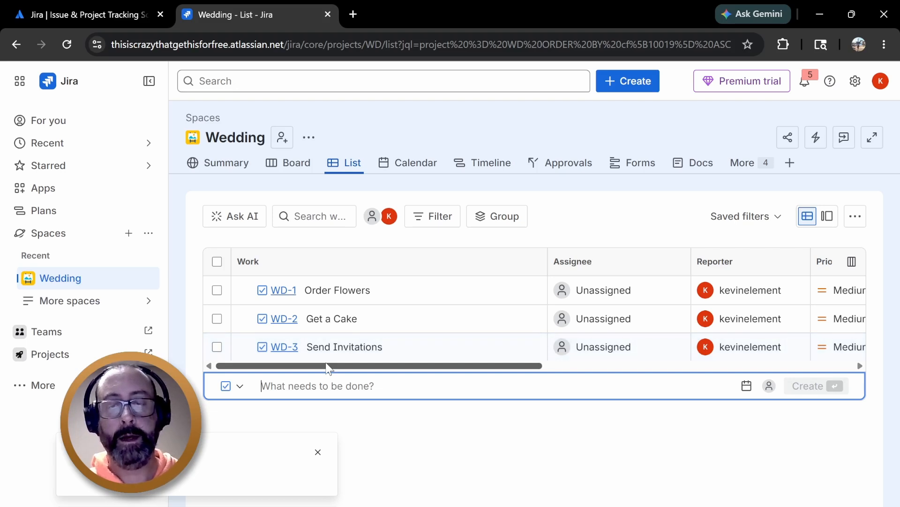
Create a task named Order Invitations
text(Orde)
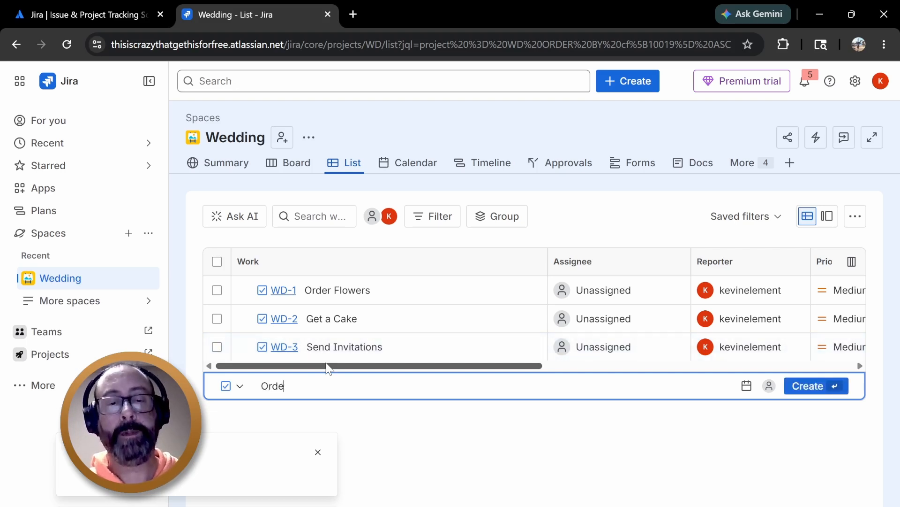
text(r Invitations)
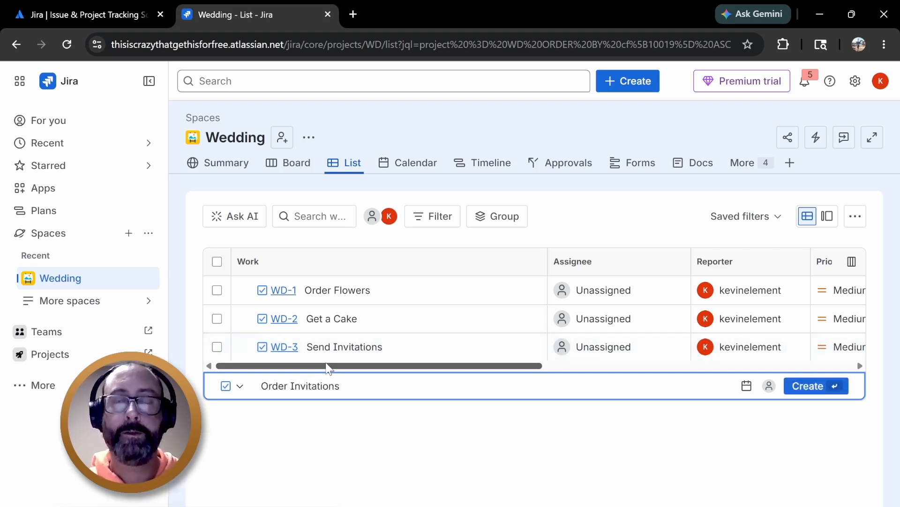
key(Return)
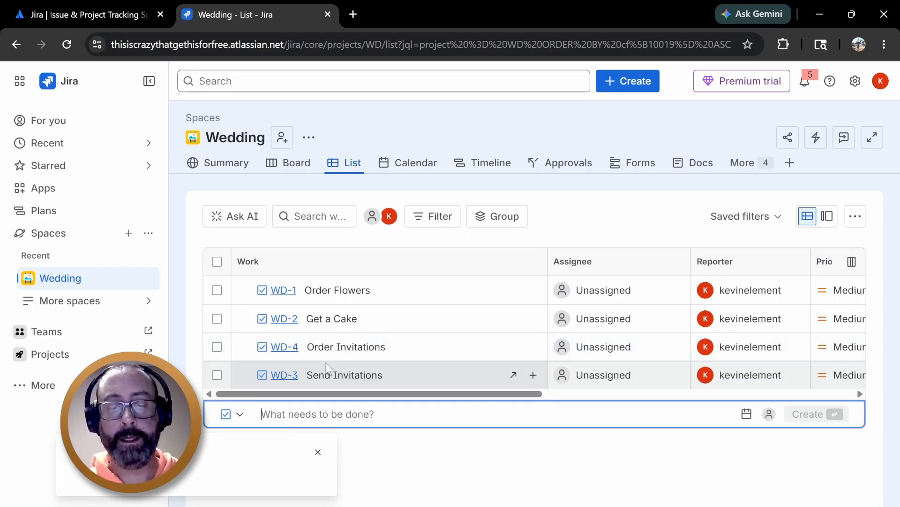
Create a task named Get Limo
text(Get L)
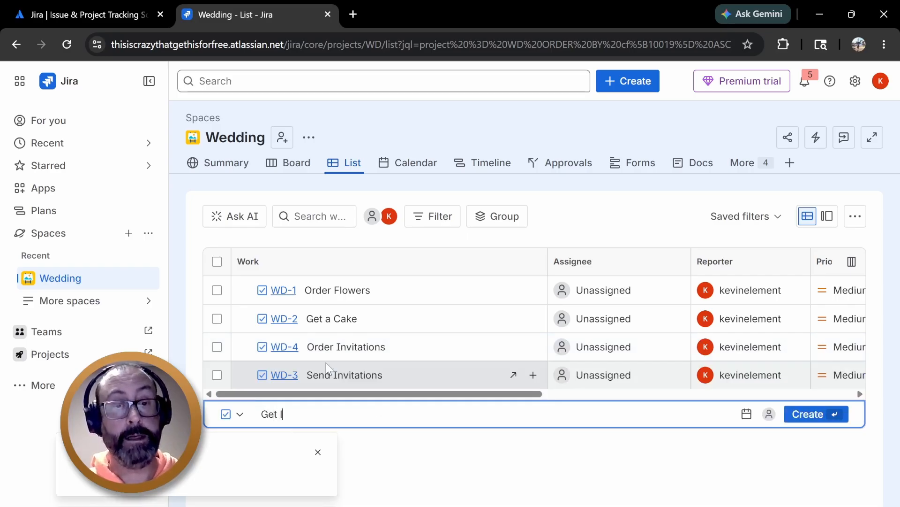
text(imo)
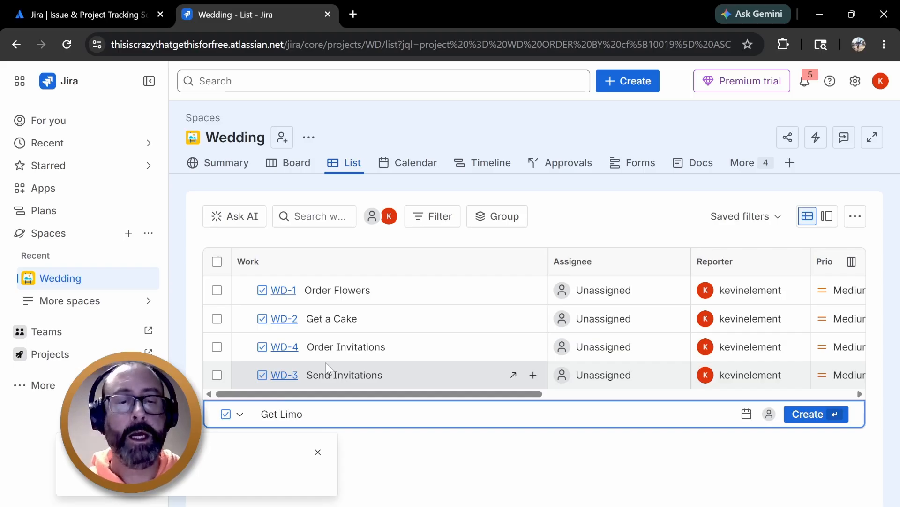
key(Return)
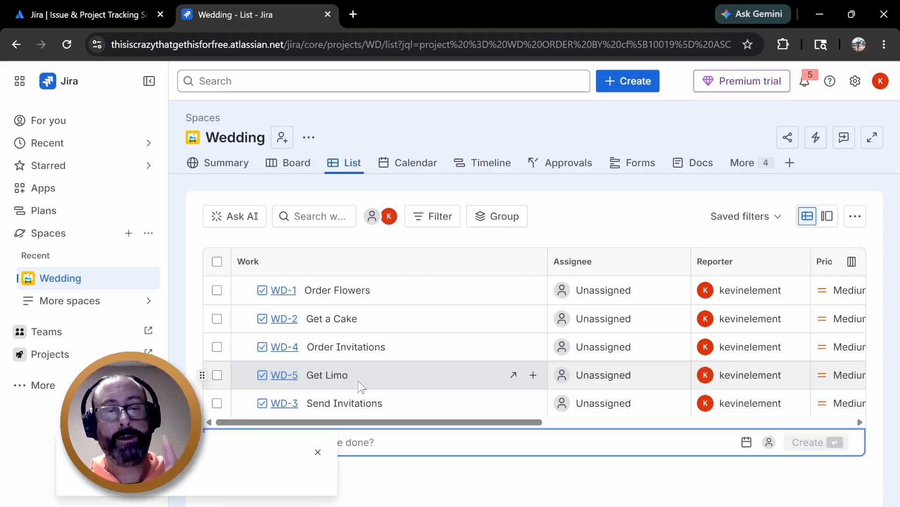
click(318, 453)
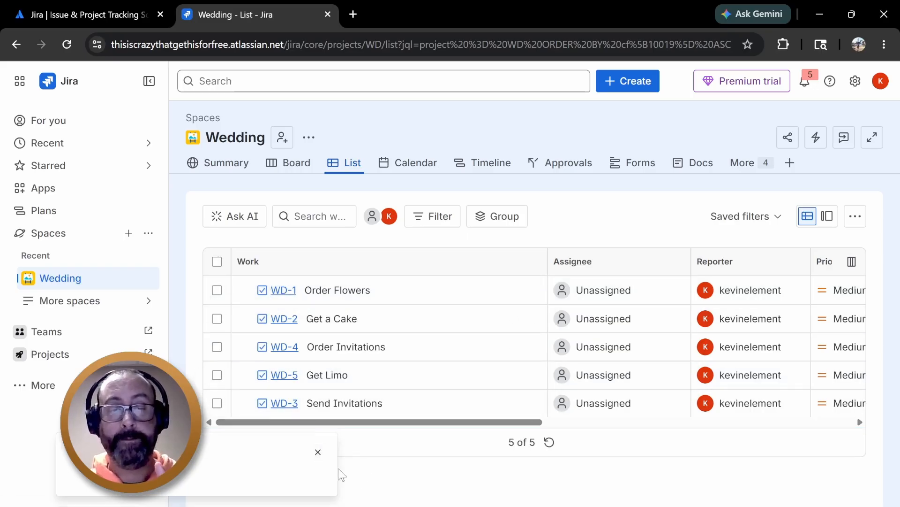
Switch to the Board view and move Order Invitations into the In Progress column
click(490, 164)
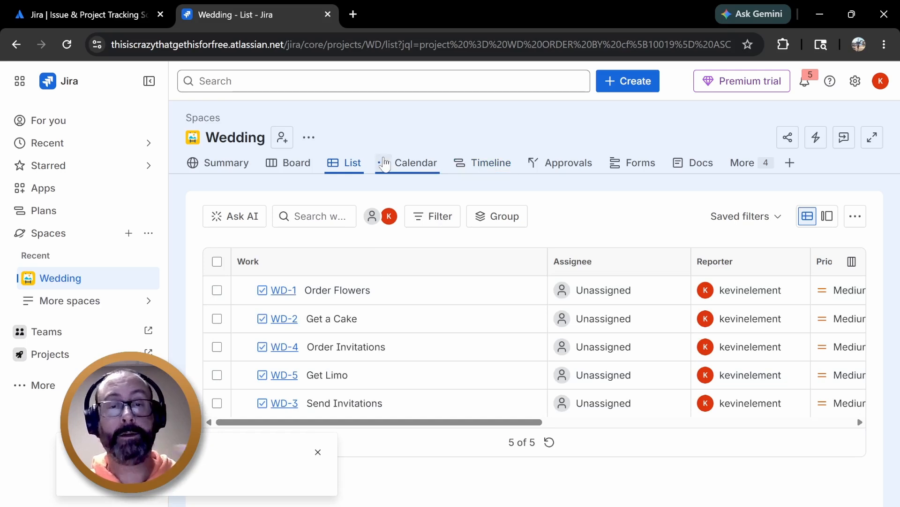
click(300, 164)
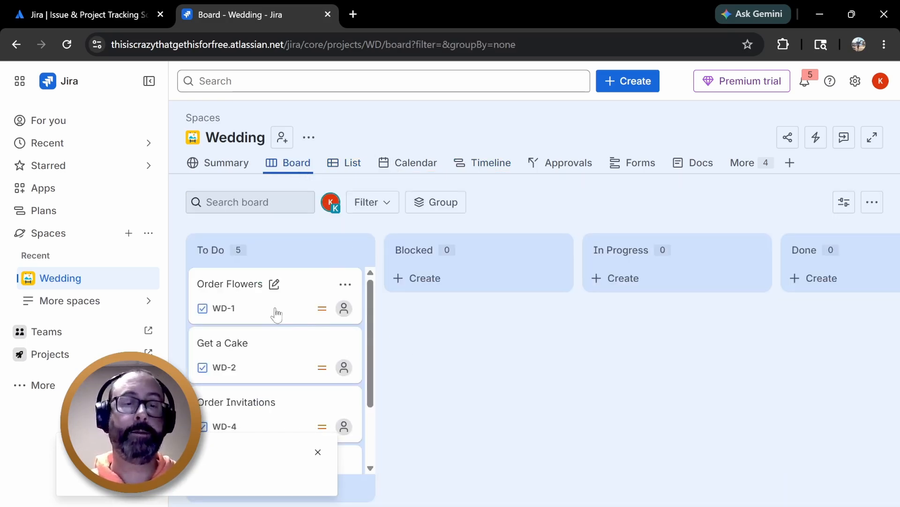
click(318, 452)
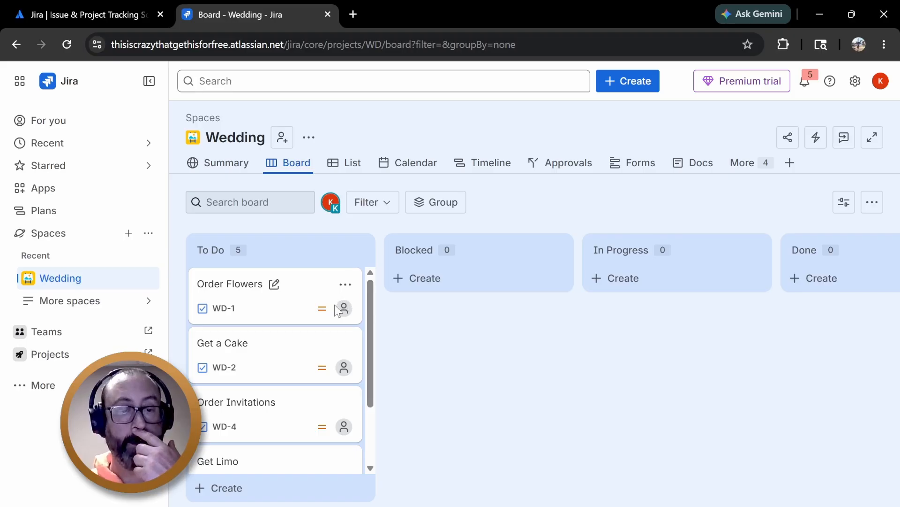
scroll(336, 308, down, 2)
scroll(316, 320, up, 1)
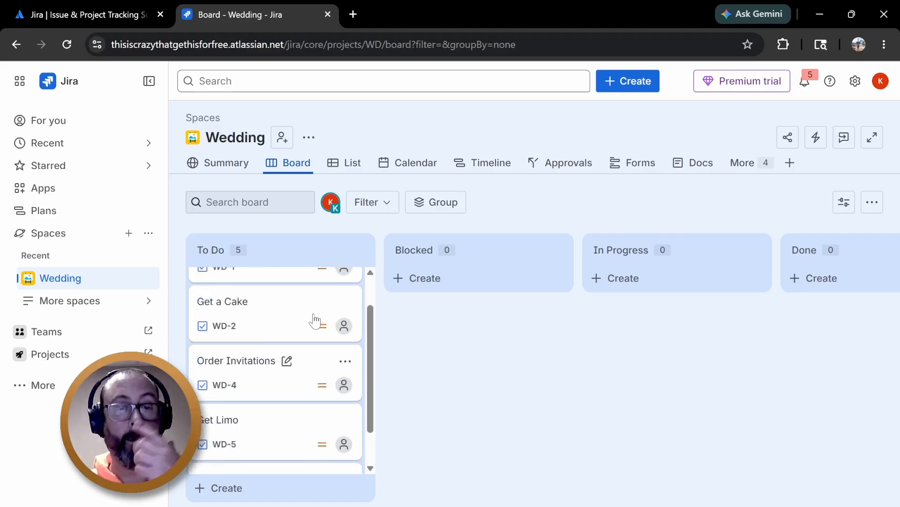
scroll(314, 321, up, 1)
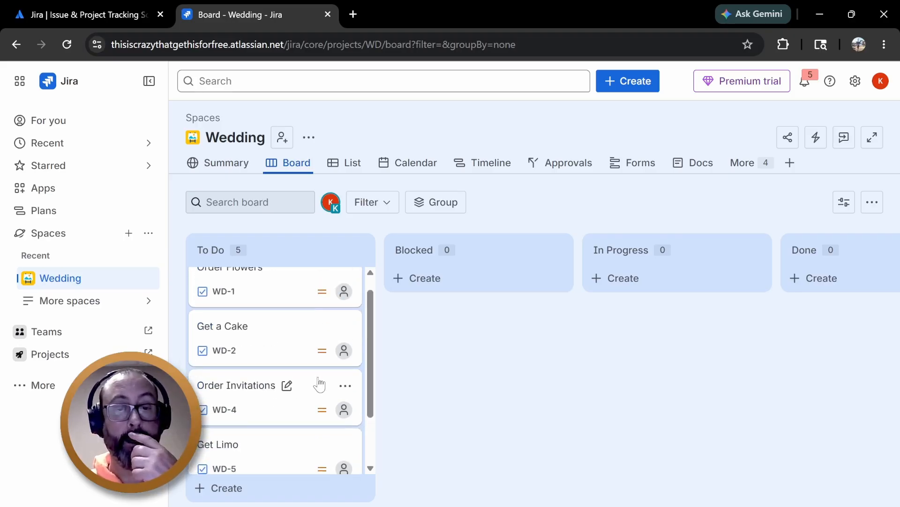
drag(319, 384, 705, 254)
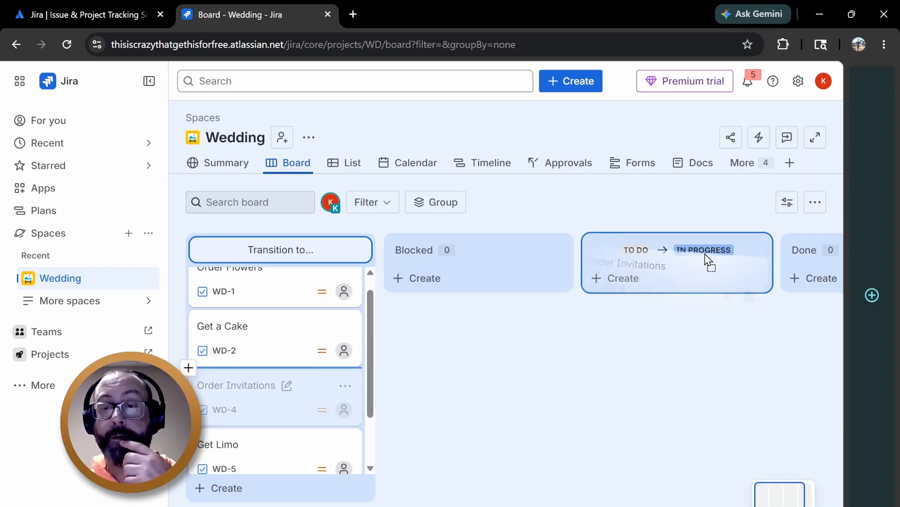
drag(705, 256, 705, 258)
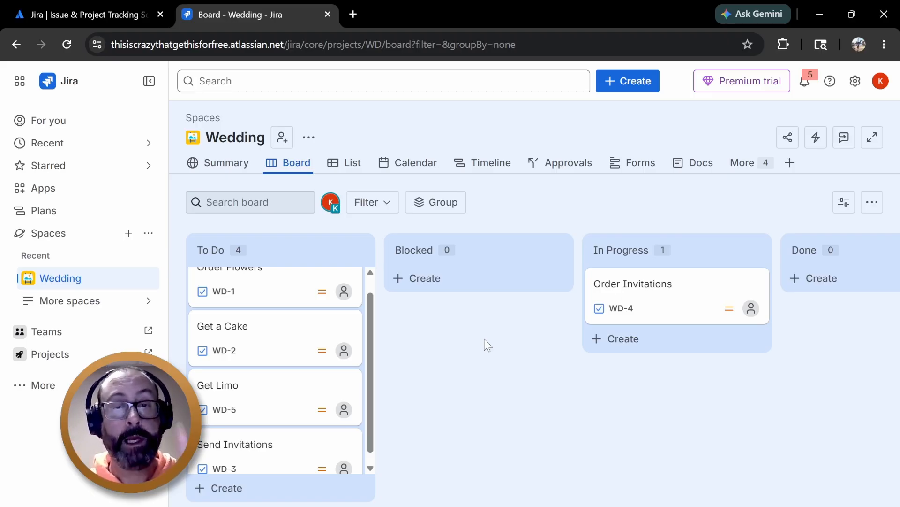
Return to the List view and start a new work item, keeping the Task type after trying Workstream
click(347, 165)
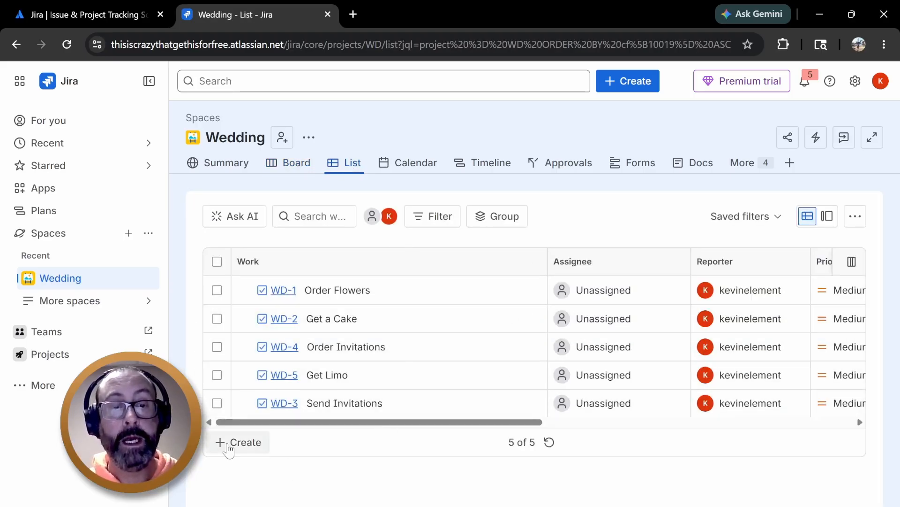
click(234, 446)
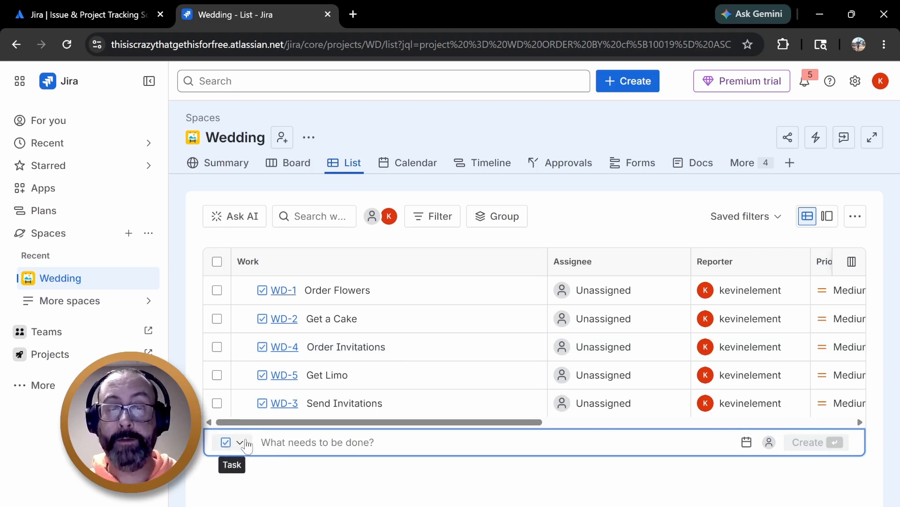
click(240, 443)
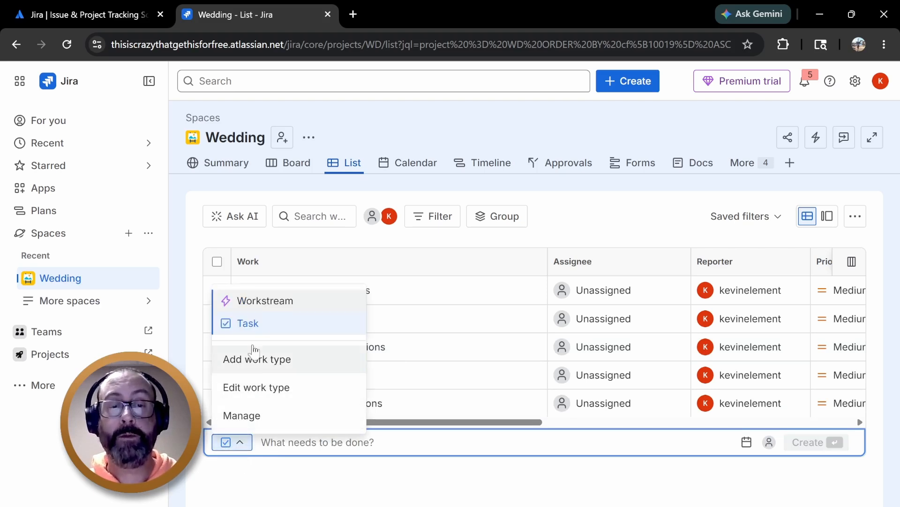
click(275, 302)
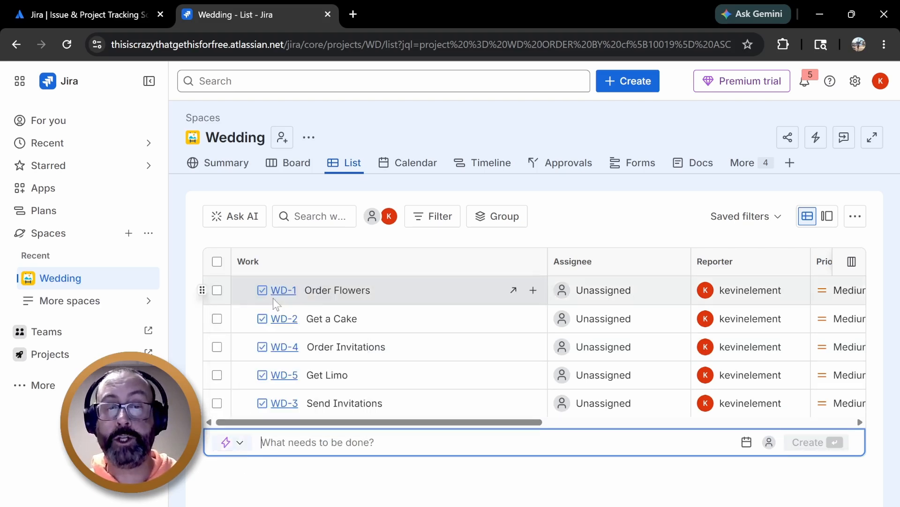
click(241, 442)
click(265, 324)
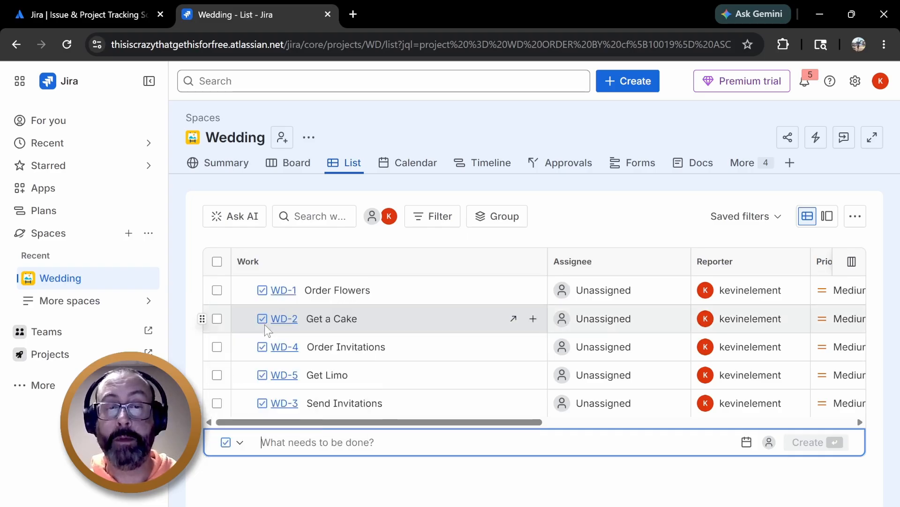
click(239, 442)
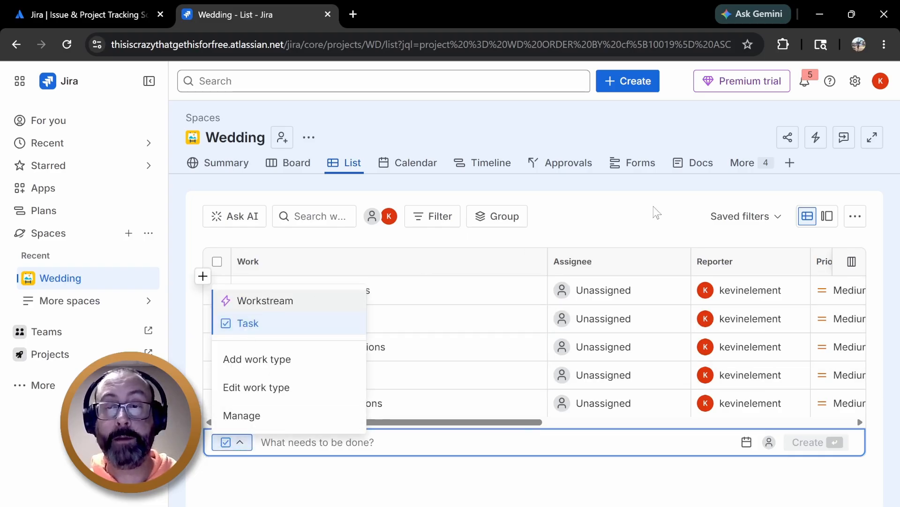
click(254, 322)
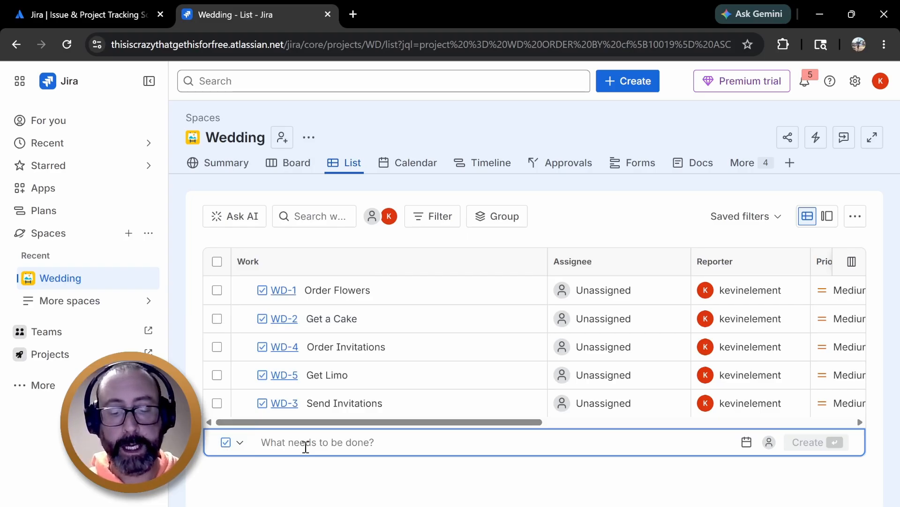
Create a task named Call the parents
text(Call the)
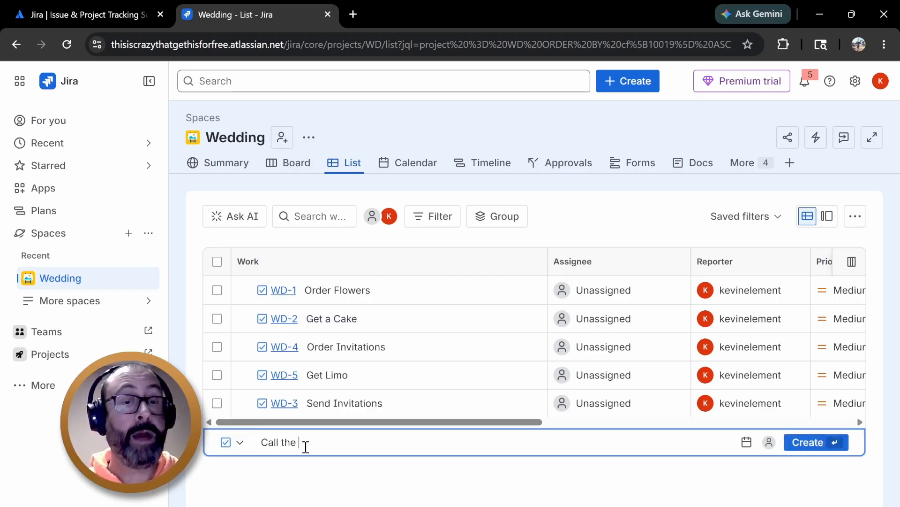
text( pat)
key(BackSpace)
text(re)
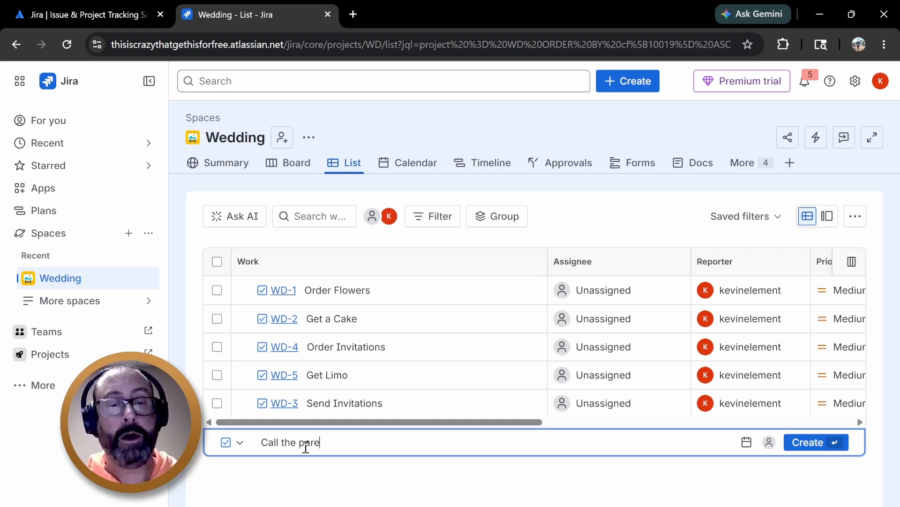
text(nts)
key(Return)
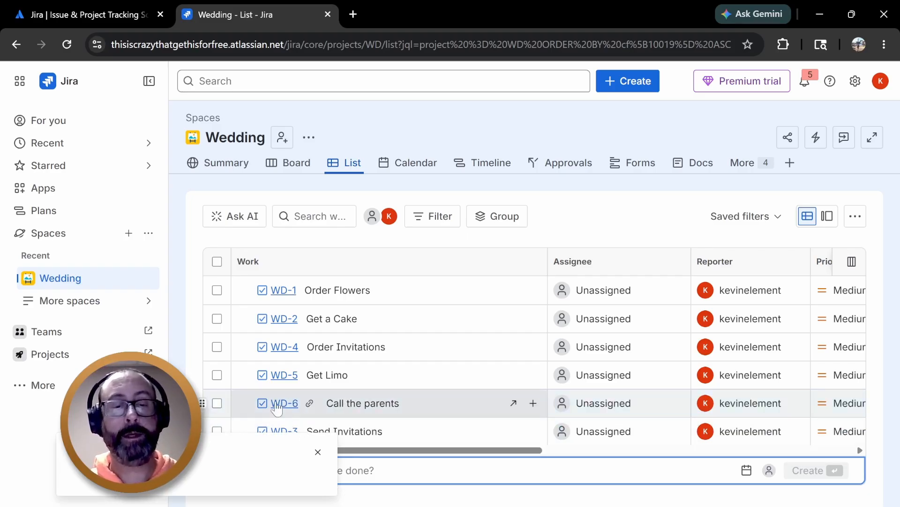
click(317, 453)
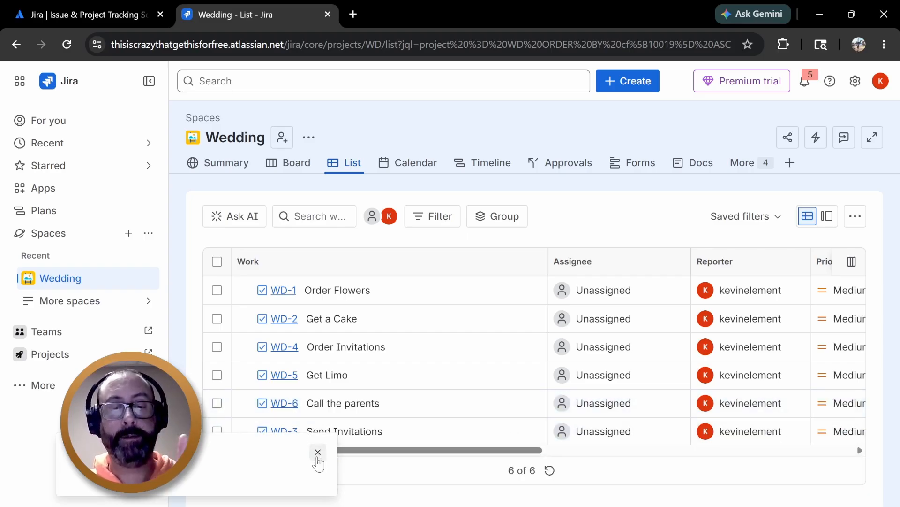
click(318, 453)
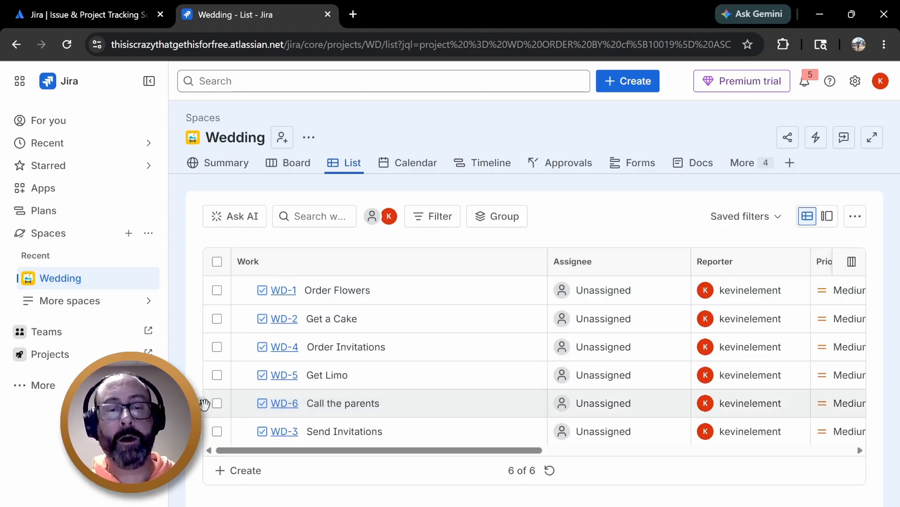
Reorder the tasks to Call the parents, Order Invitations, Send Invitations, Get a Cake, Get Limo, Order Flowers
drag(204, 404, 204, 398)
drag(202, 353, 258, 287)
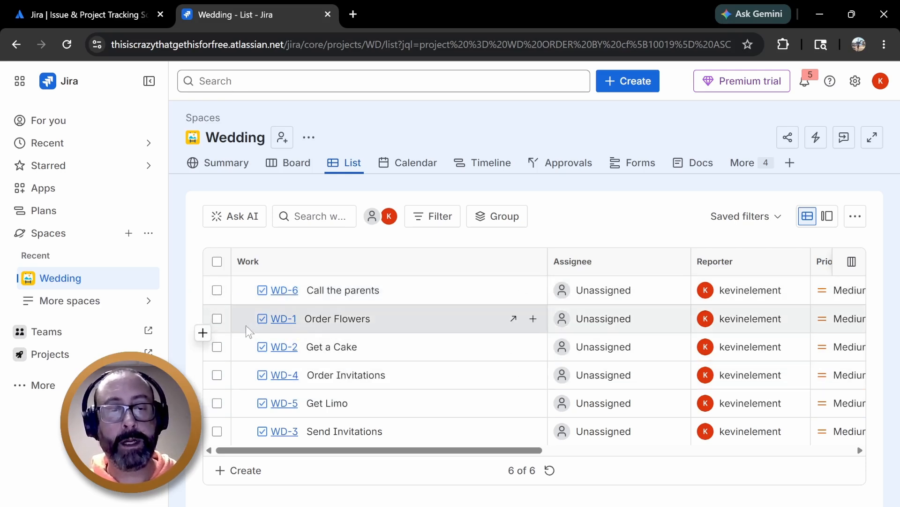
mouse_move(201, 319)
mouse_down()
mouse_move(209, 451)
mouse_move(215, 420)
mouse_move(216, 433)
mouse_move(207, 403)
mouse_move(208, 316)
mouse_up()
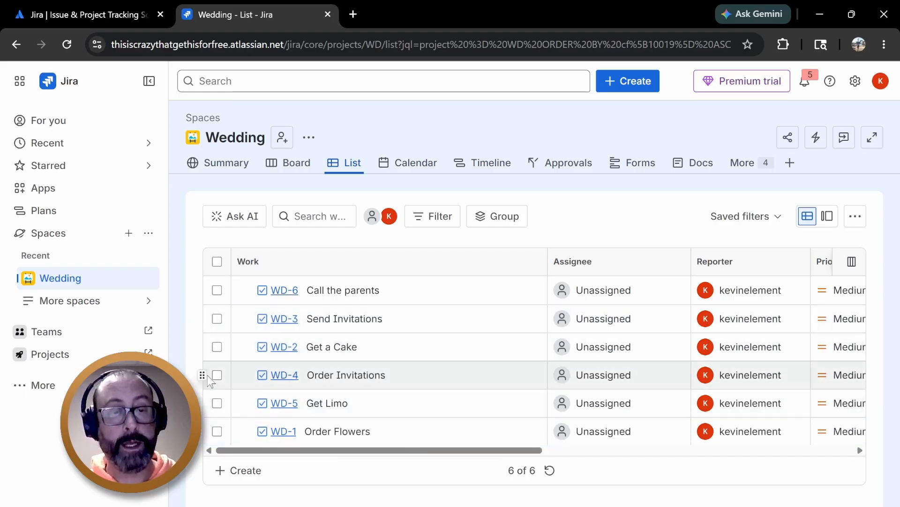
drag(203, 375, 213, 307)
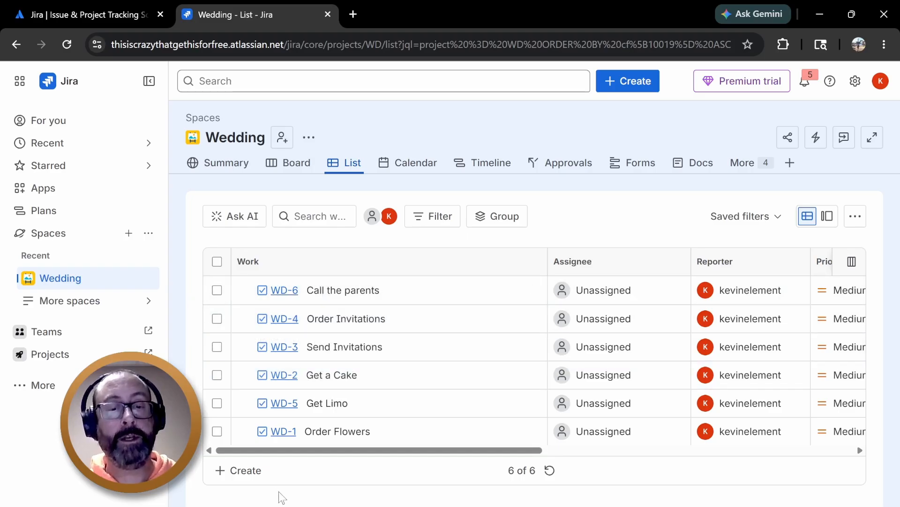
Create a task named Create the guest list
click(258, 471)
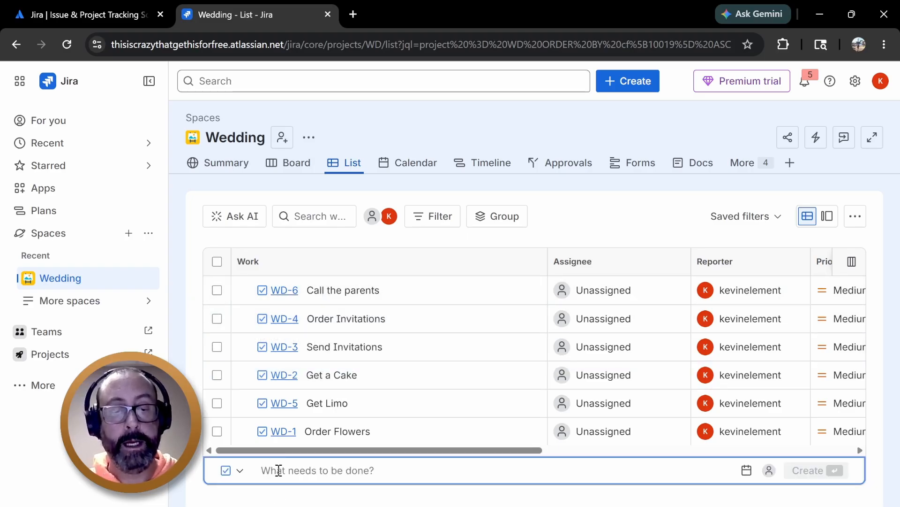
text(c)
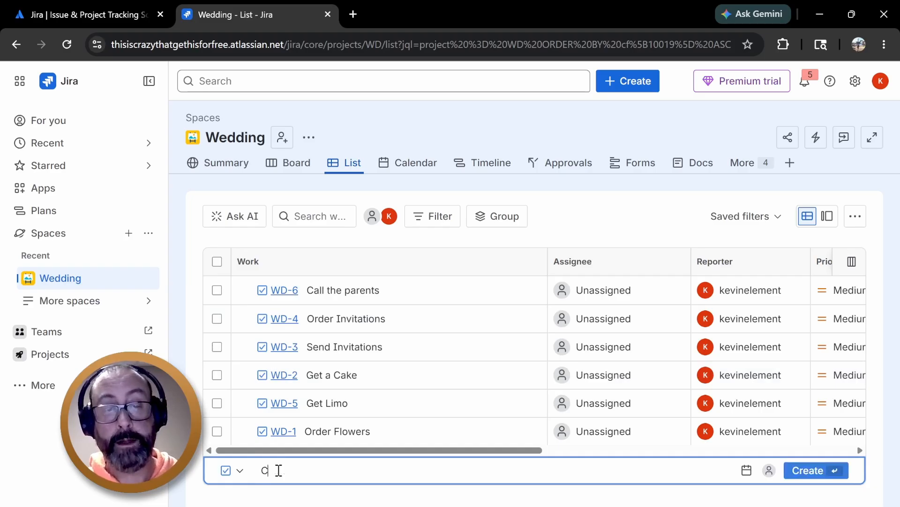
key(BackSpace)
text(Create )
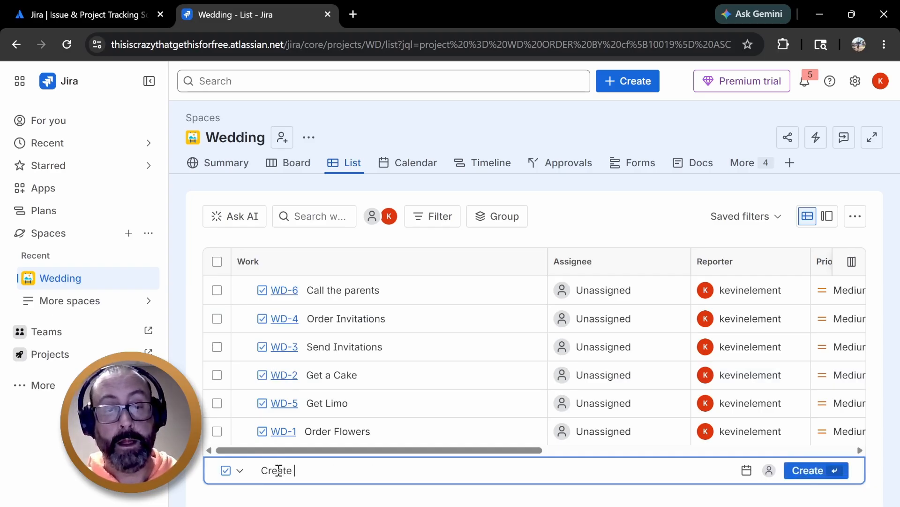
text(the guest)
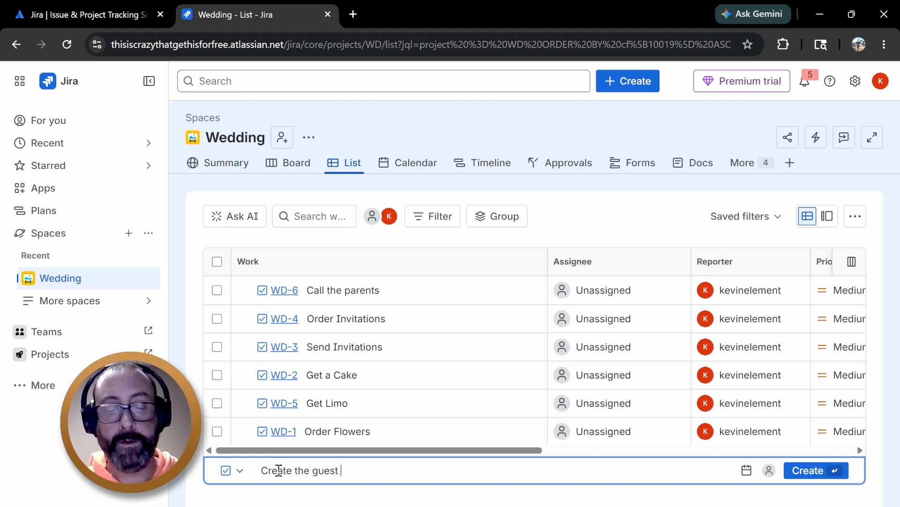
text( list)
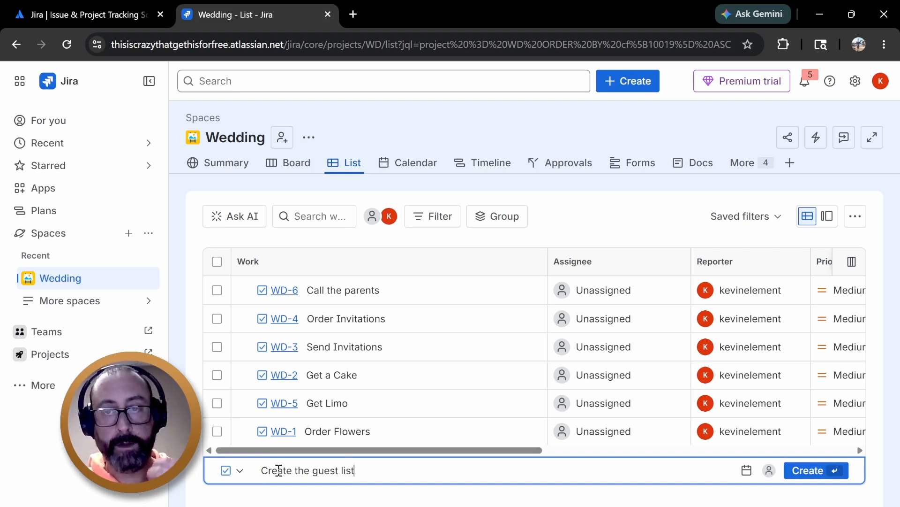
key(Return)
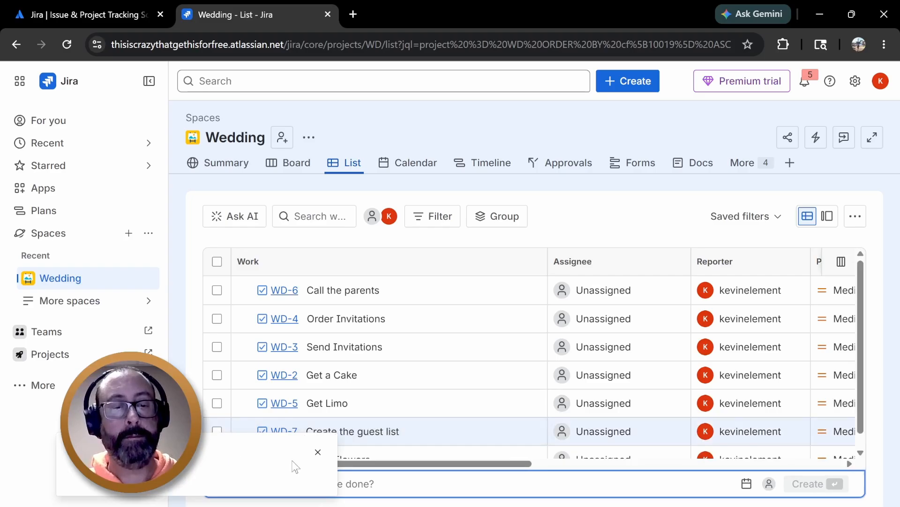
Dismiss the popup and move Create the guest list to second place, right after Call the parents
click(318, 452)
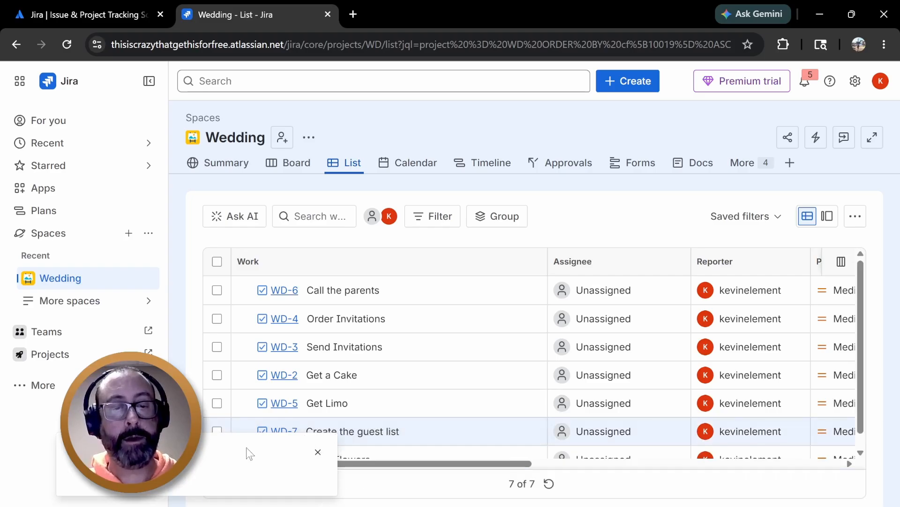
click(318, 453)
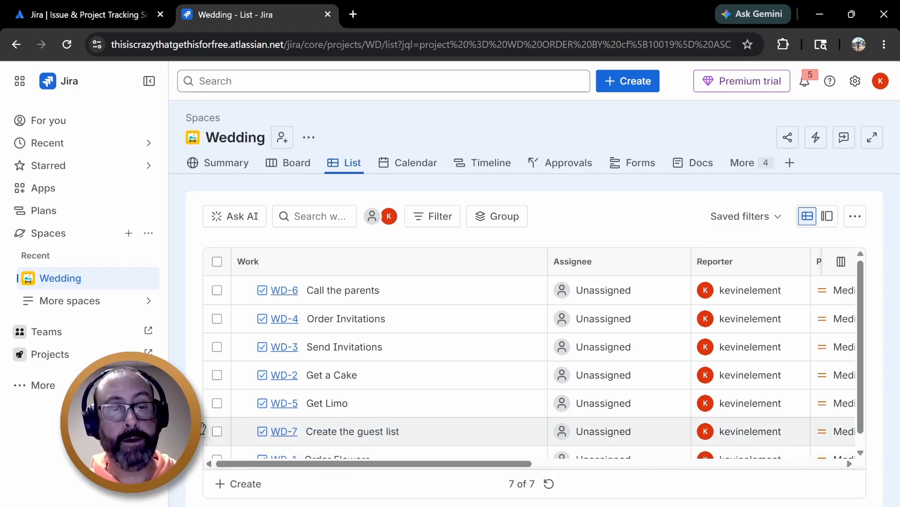
drag(205, 431, 214, 313)
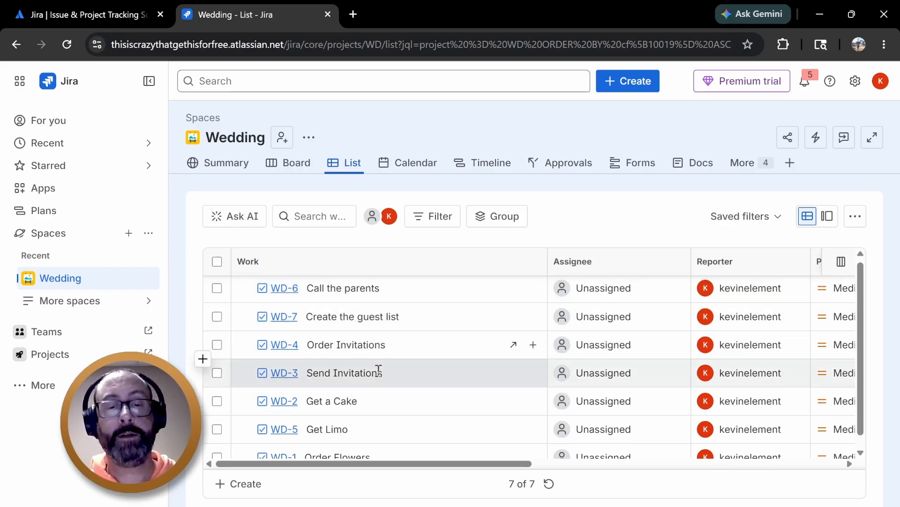
Create tasks named Rent the hall and Get A DJ in the list
click(235, 483)
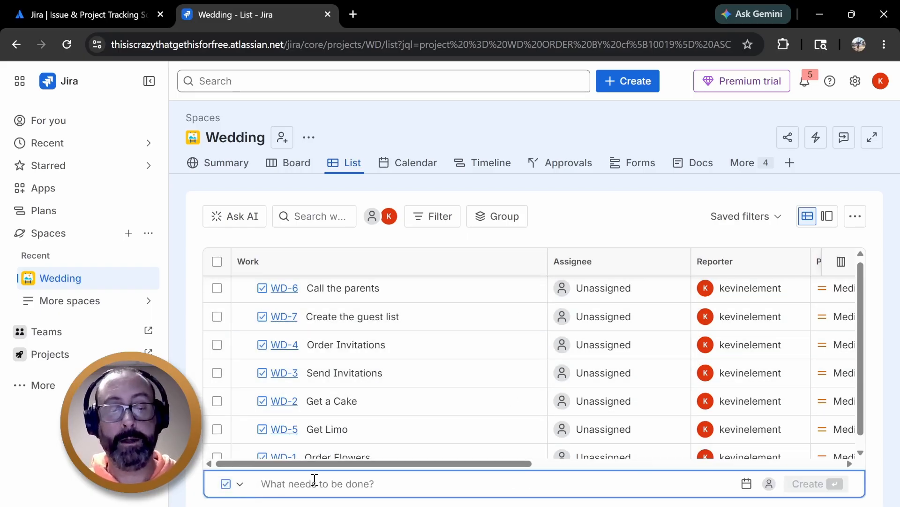
text(Rent the h)
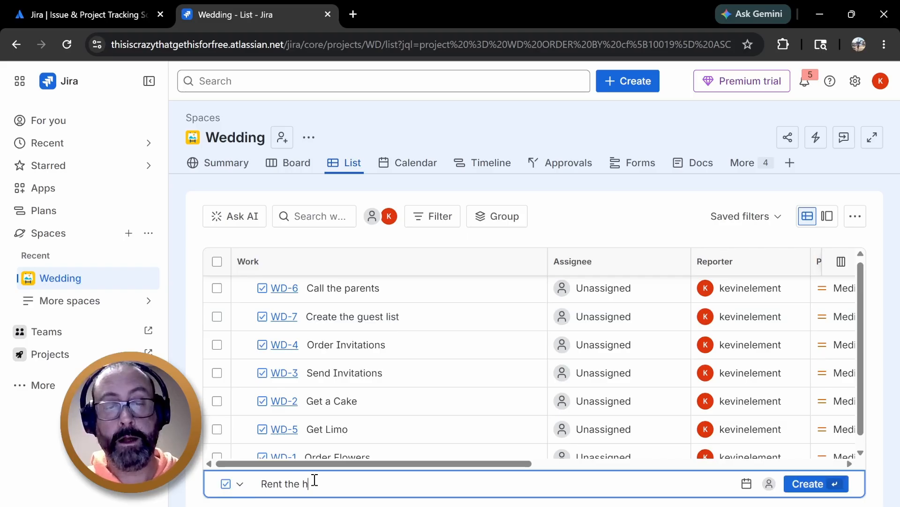
text(all)
key(Return)
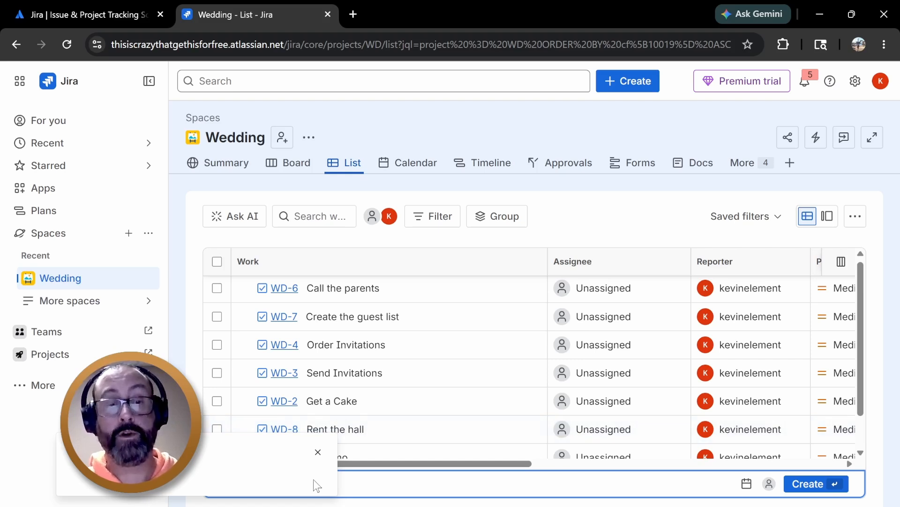
key(Return)
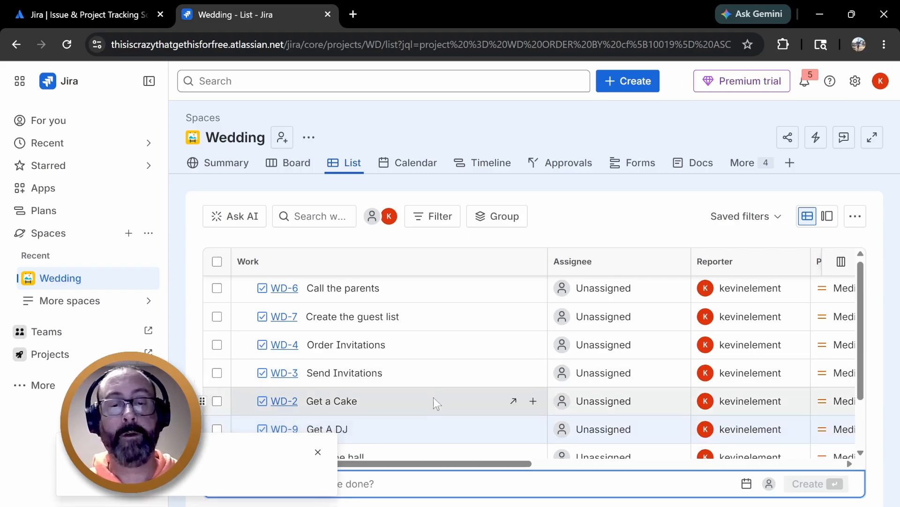
Create a Workstream work item named Getting Married
click(319, 451)
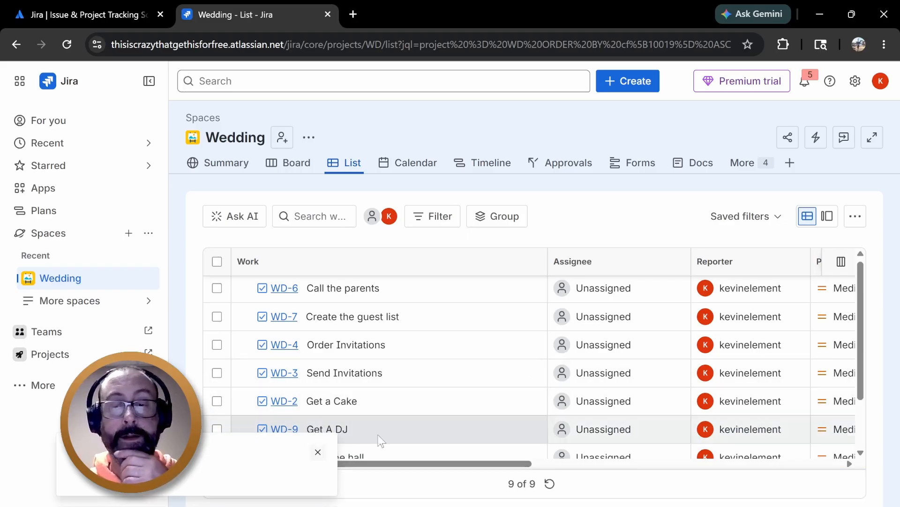
click(318, 452)
click(231, 487)
click(239, 483)
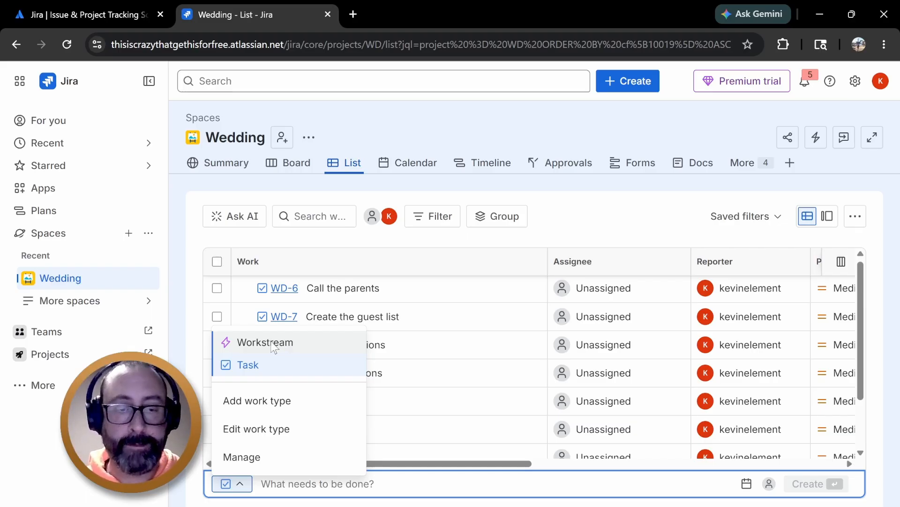
click(275, 343)
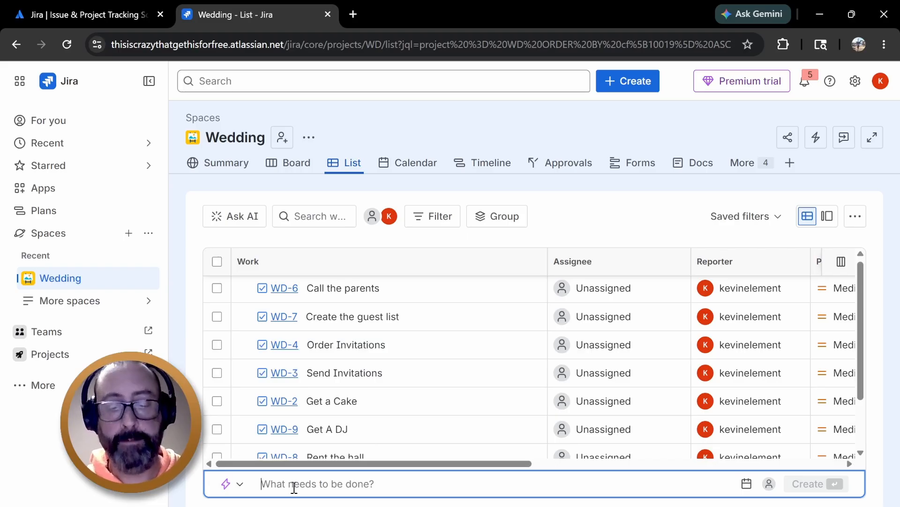
text(Getting)
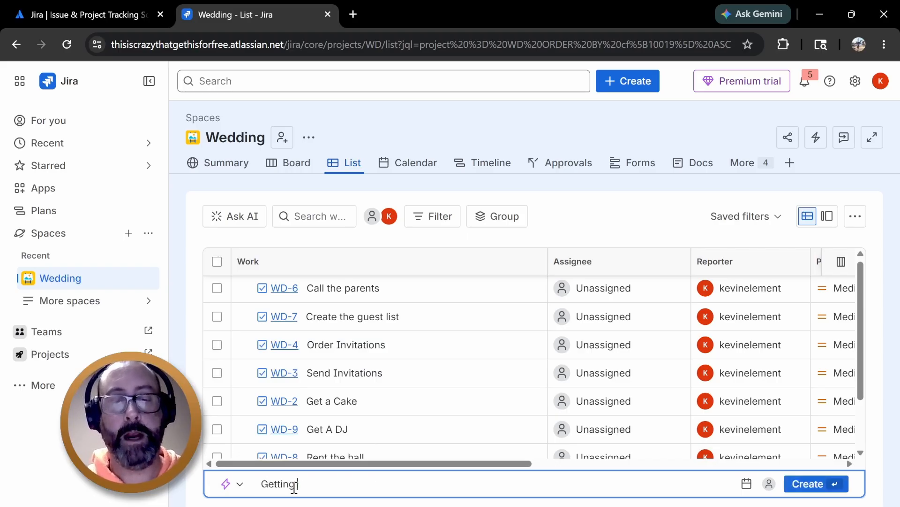
text( Marrie)
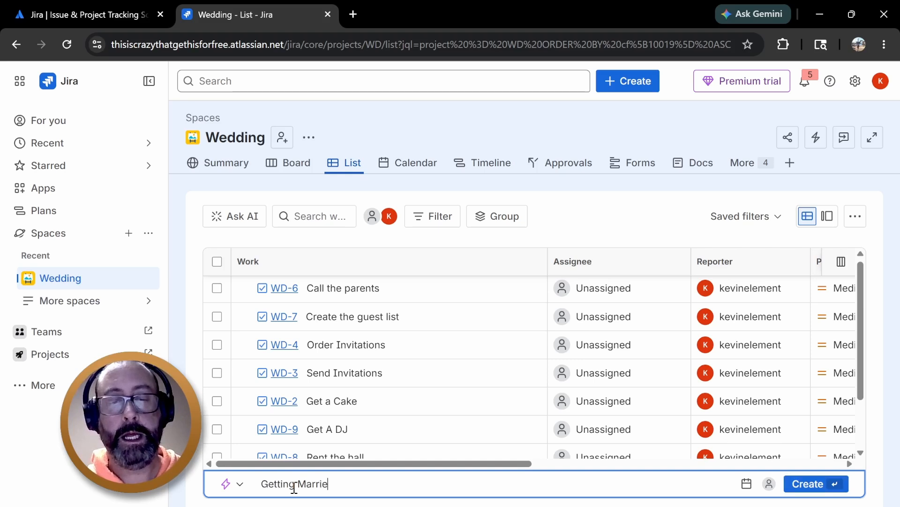
text(d)
key(Return)
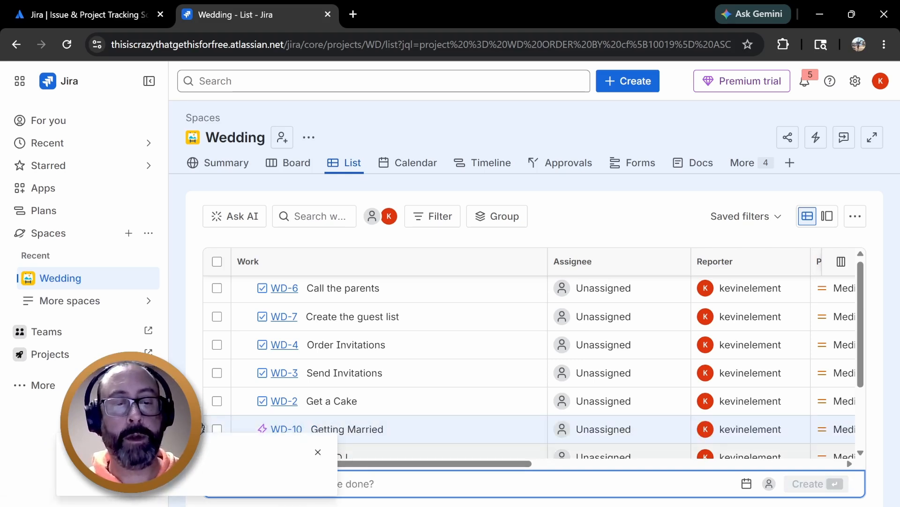
Dismiss the popup and move Getting Married to the top of the list
click(318, 452)
click(318, 451)
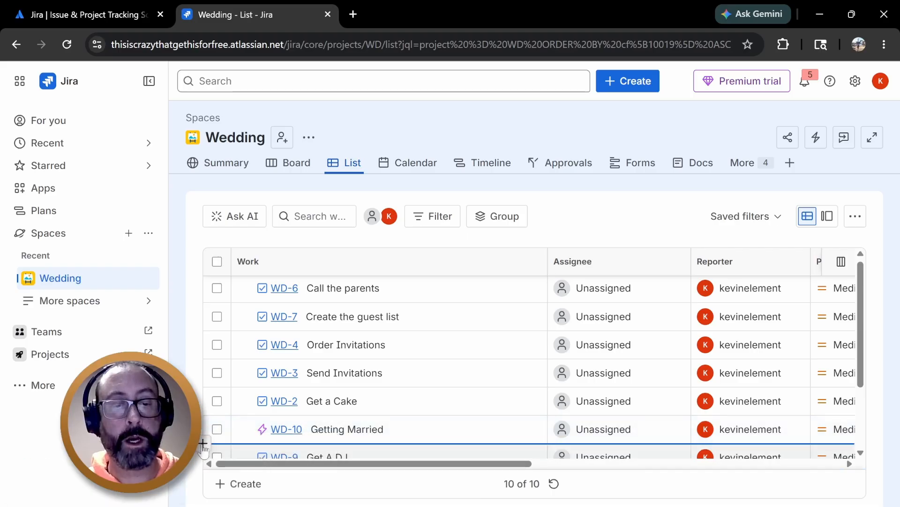
drag(204, 428, 224, 286)
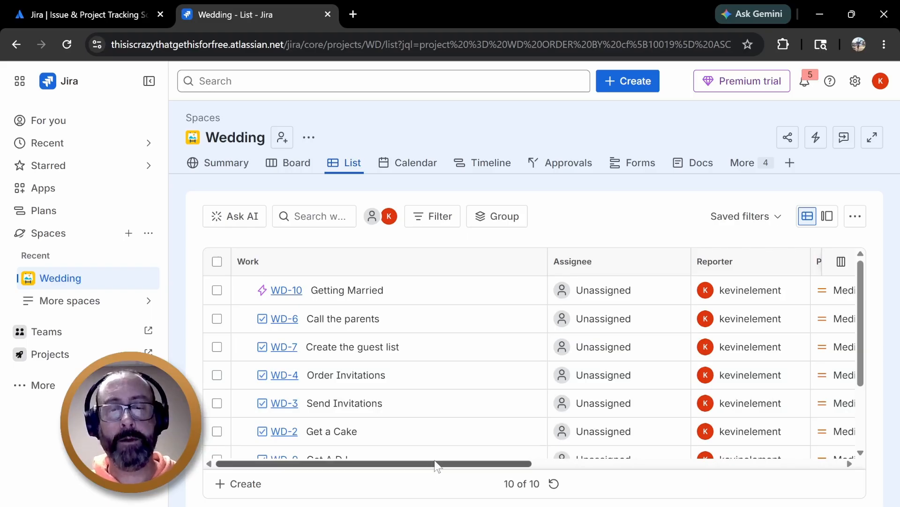
Collapse the sidebar and narrow the list's columns so the Due date column fits in view
drag(431, 467, 730, 477)
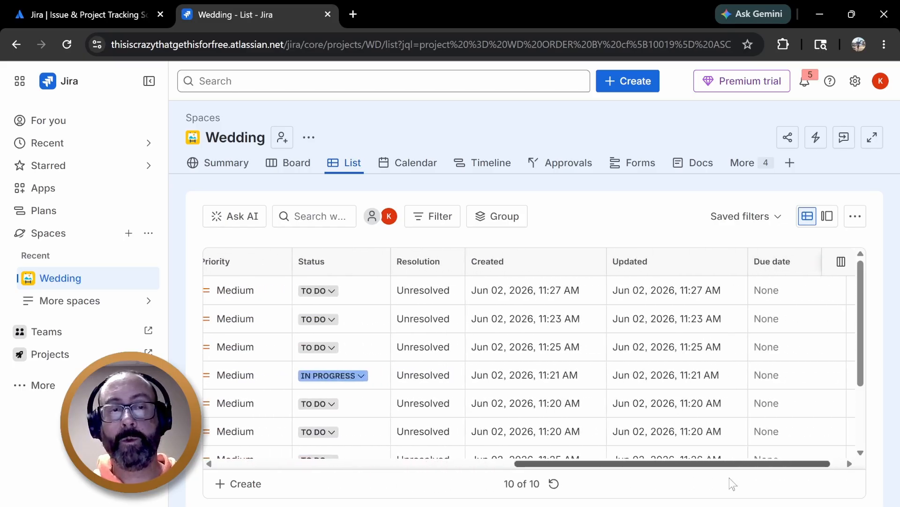
click(154, 85)
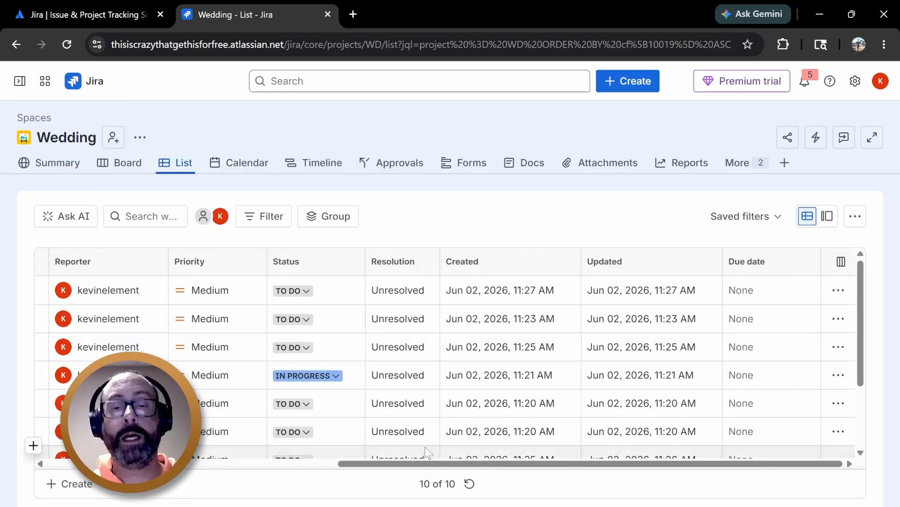
drag(468, 464, 209, 476)
drag(330, 259, 256, 272)
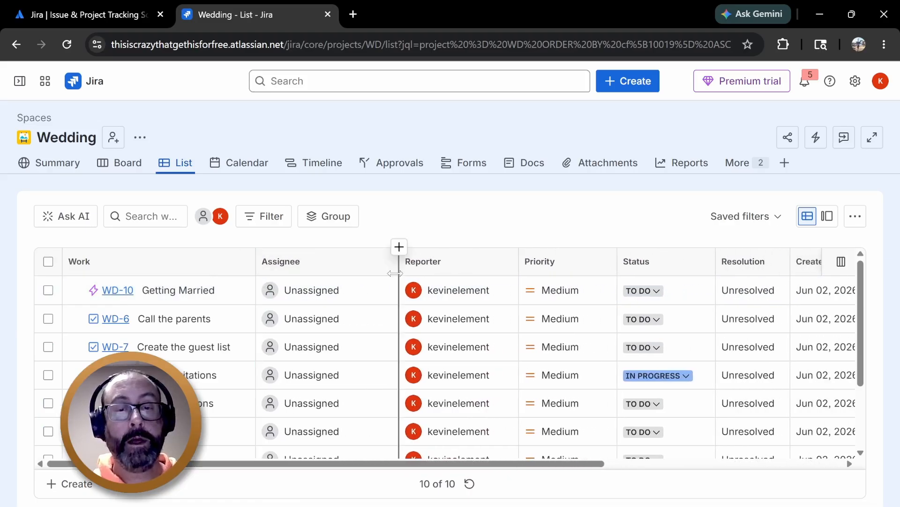
drag(399, 263, 348, 263)
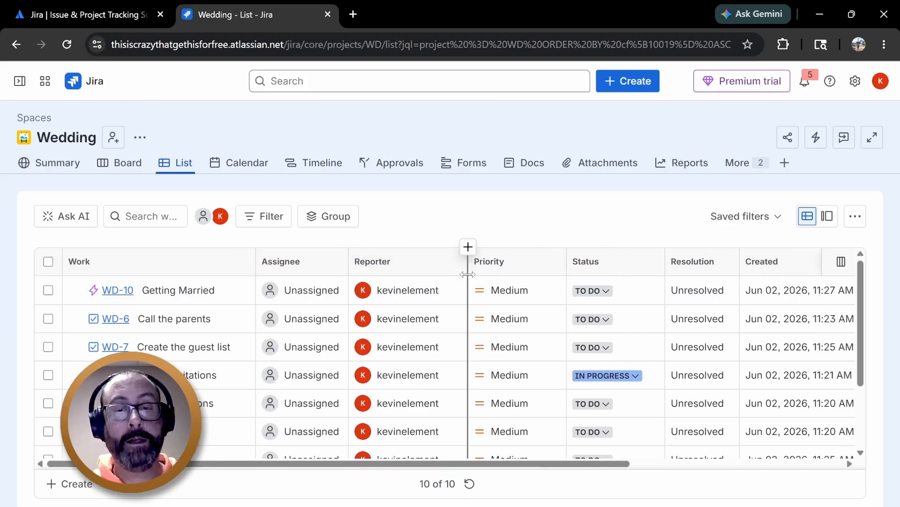
drag(469, 276, 420, 277)
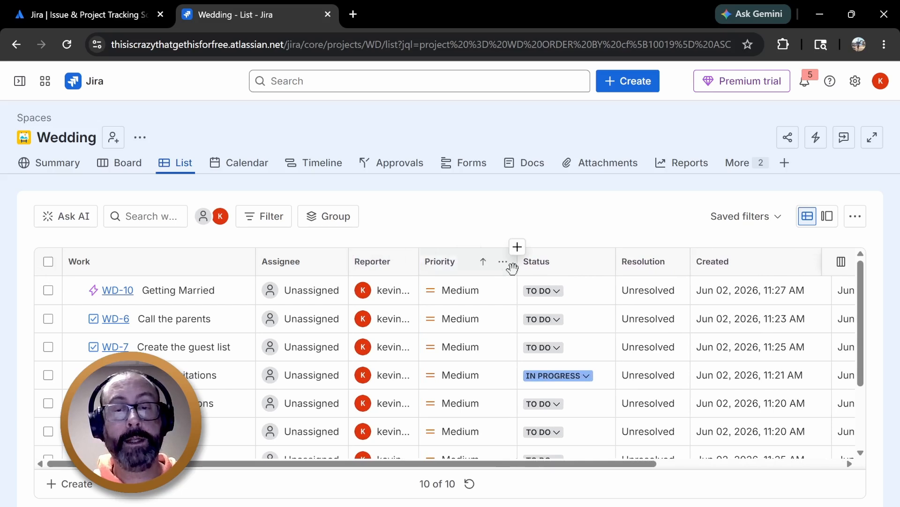
drag(518, 268, 480, 270)
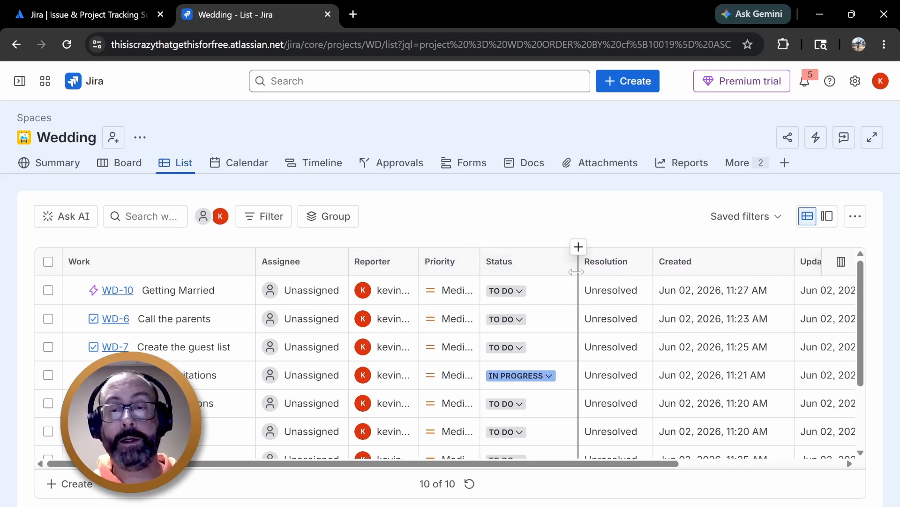
drag(579, 269, 539, 270)
drag(610, 270, 594, 272)
drag(740, 265, 672, 263)
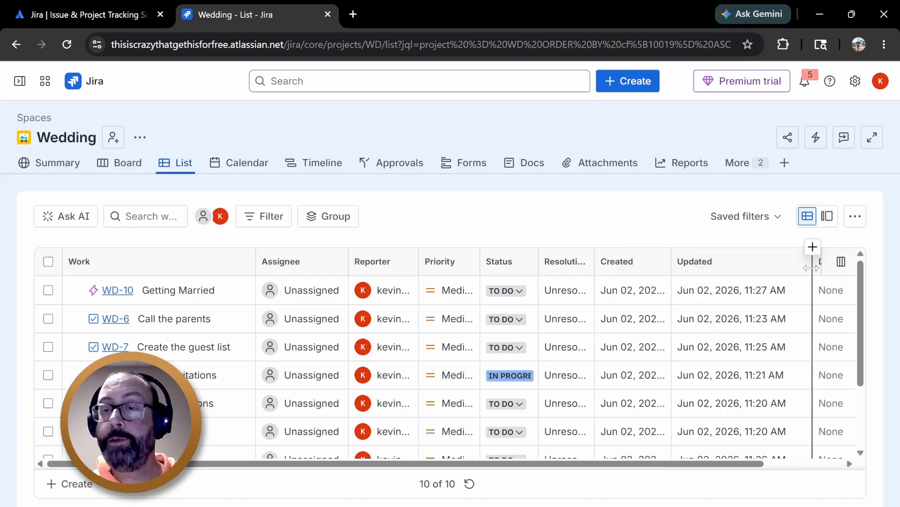
drag(811, 263, 734, 268)
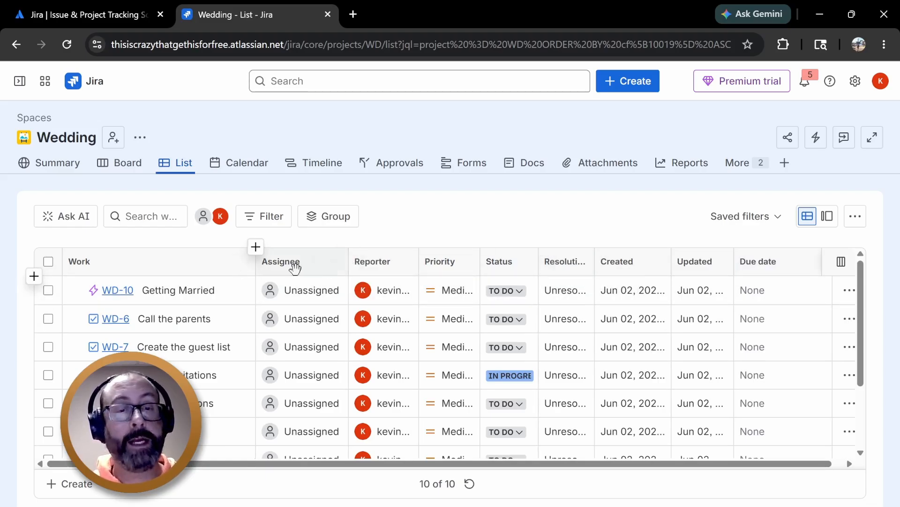
Browse the row actions menu of the Getting Married item
scroll(485, 467, right, 1)
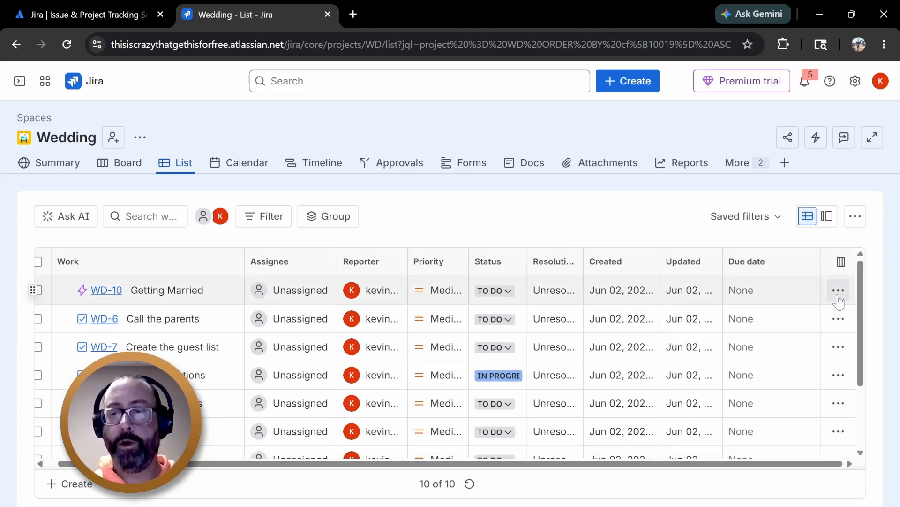
click(838, 291)
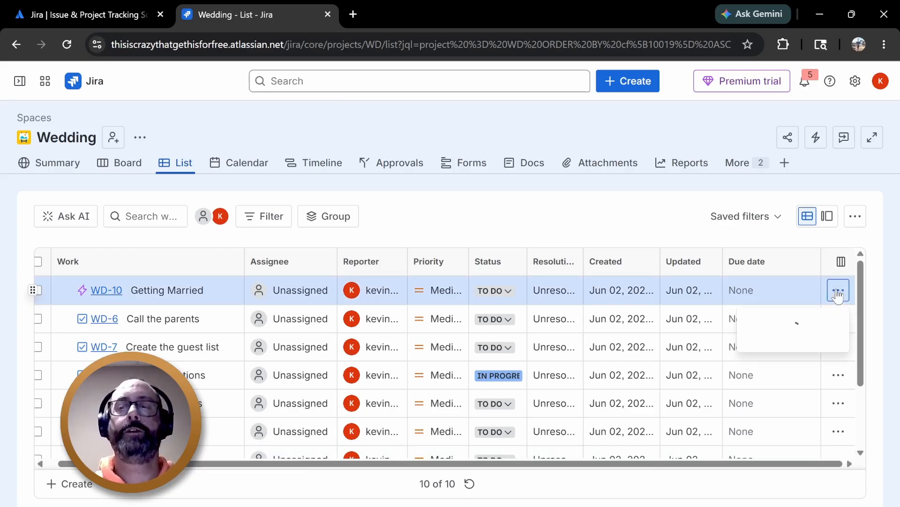
drag(843, 325, 843, 434)
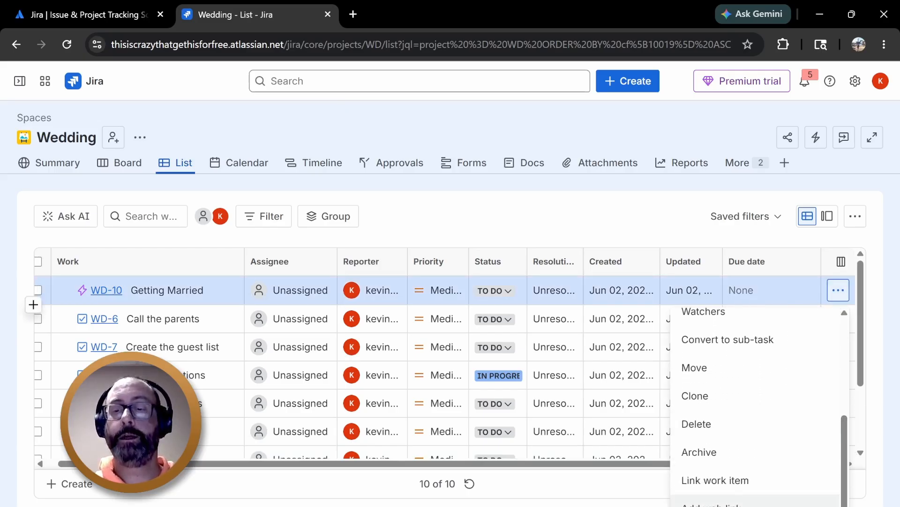
scroll(762, 412, up, 1)
scroll(762, 417, up, 3)
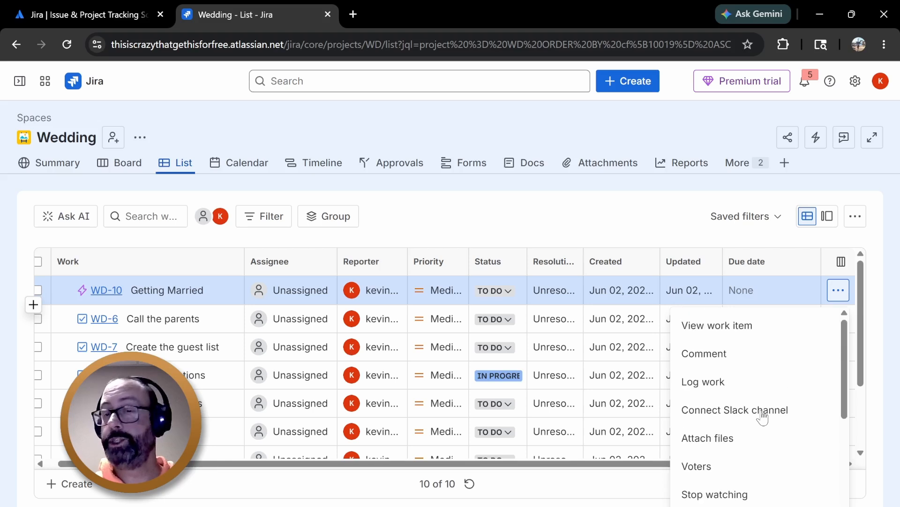
scroll(764, 416, down, 4)
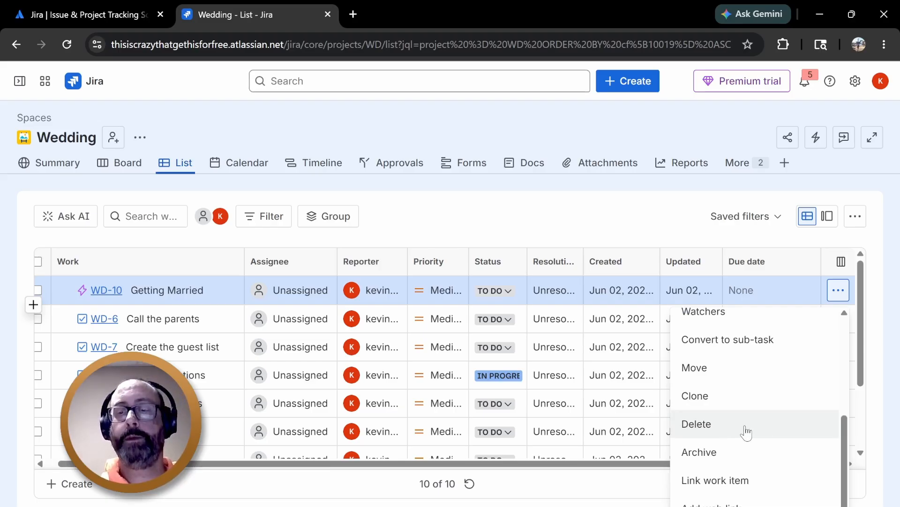
scroll(747, 429, up, 4)
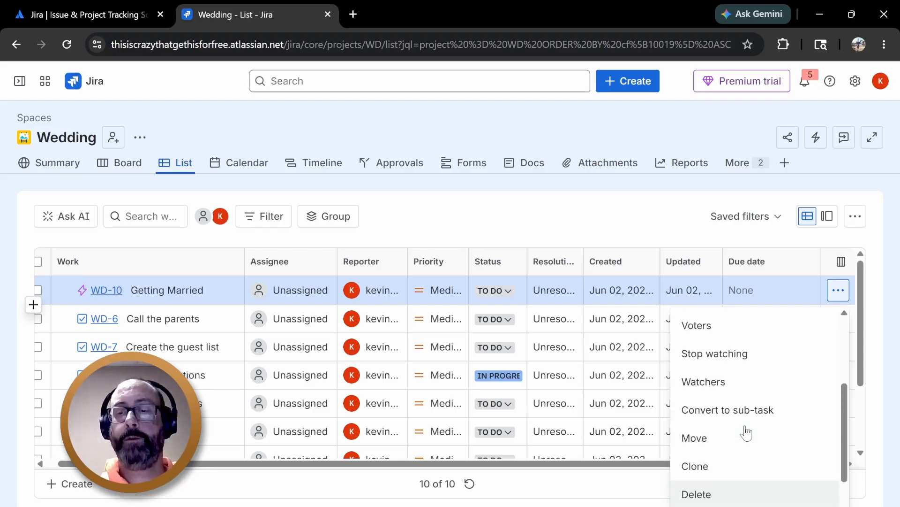
click(699, 231)
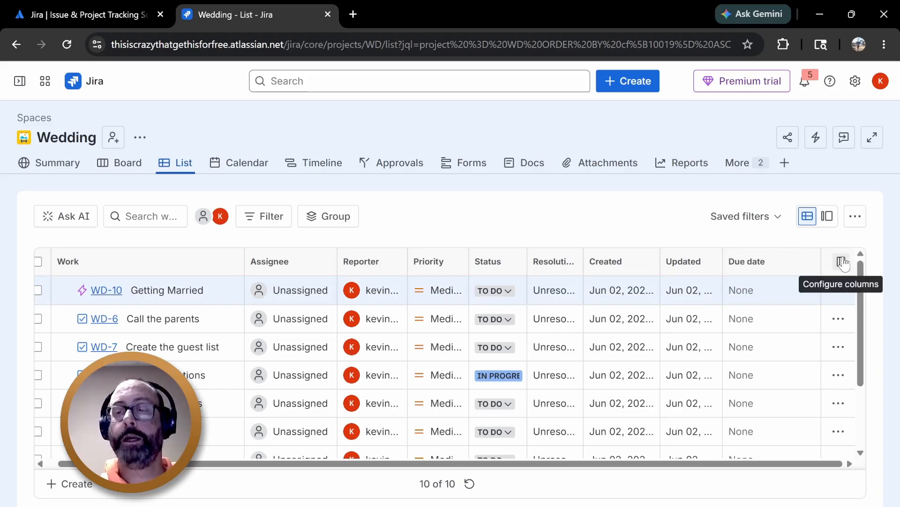
Add the Start date column to the list through the column configuration
click(842, 262)
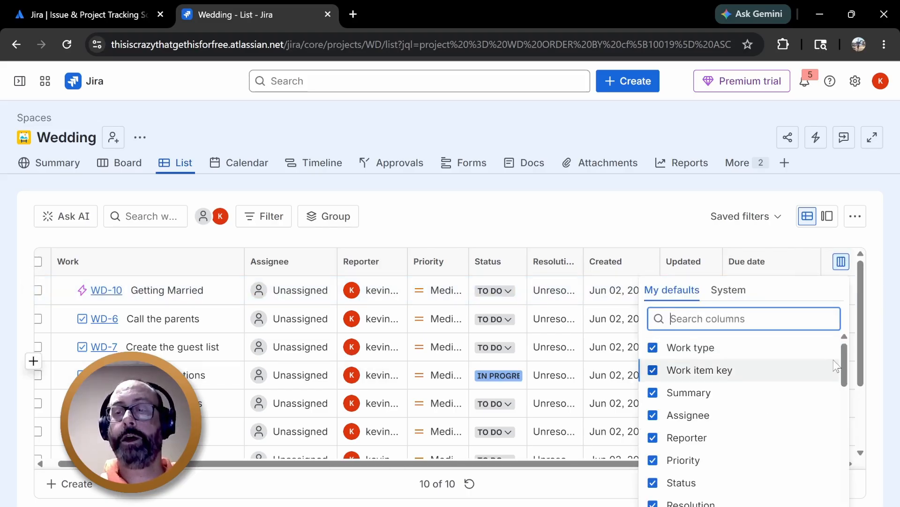
drag(845, 357, 841, 425)
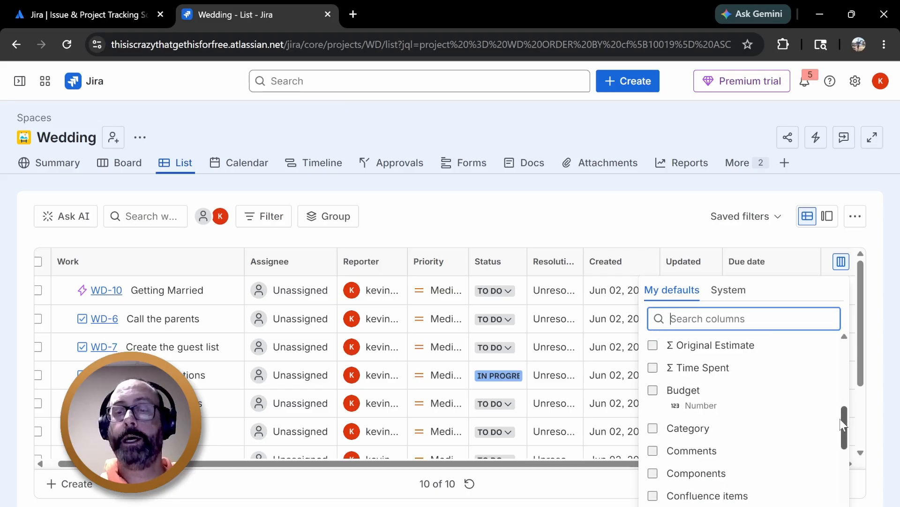
scroll(804, 434, down, 1)
scroll(755, 447, down, 3)
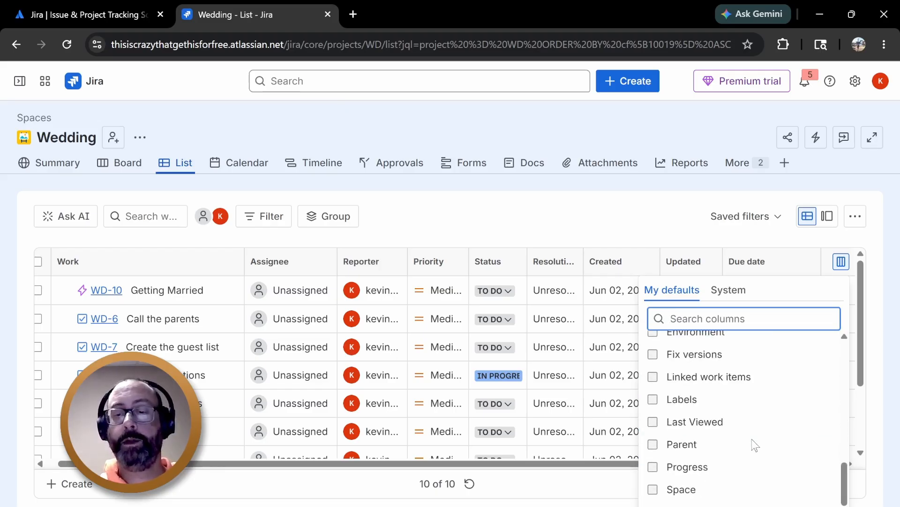
scroll(739, 408, down, 2)
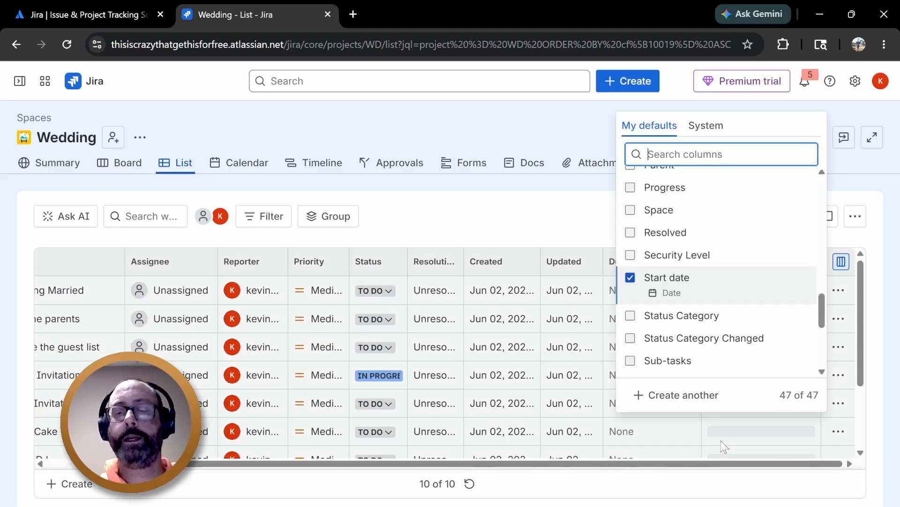
click(722, 439)
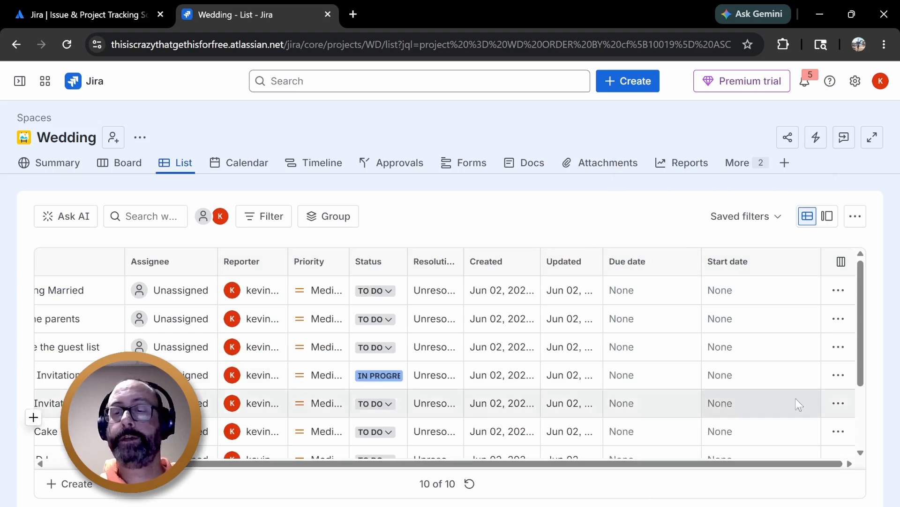
Move the Start date column so it sits in front of the Due date column
drag(817, 252, 790, 254)
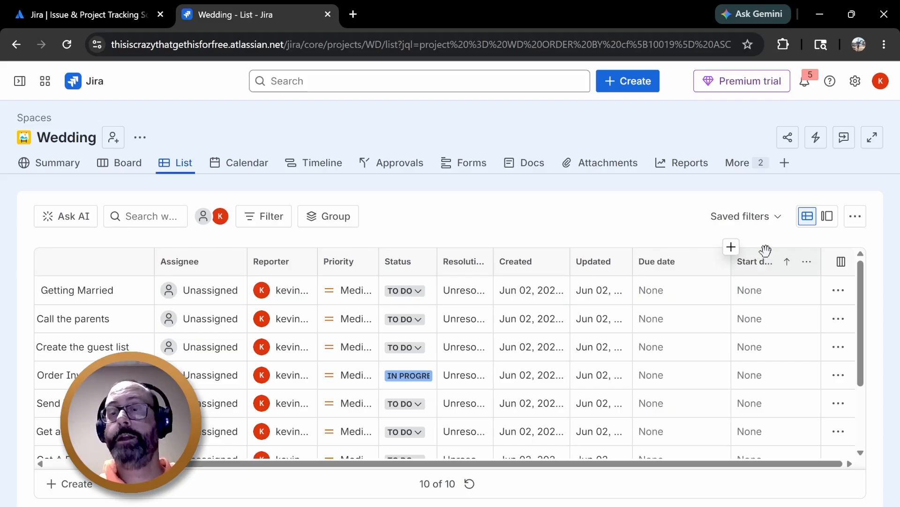
drag(765, 251, 663, 279)
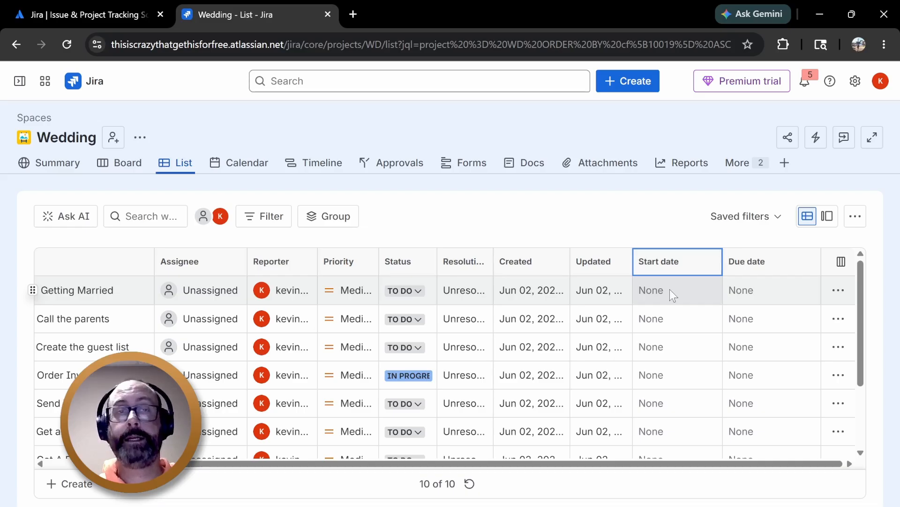
Set the Getting Married item's start date to June 9, 2026
click(670, 289)
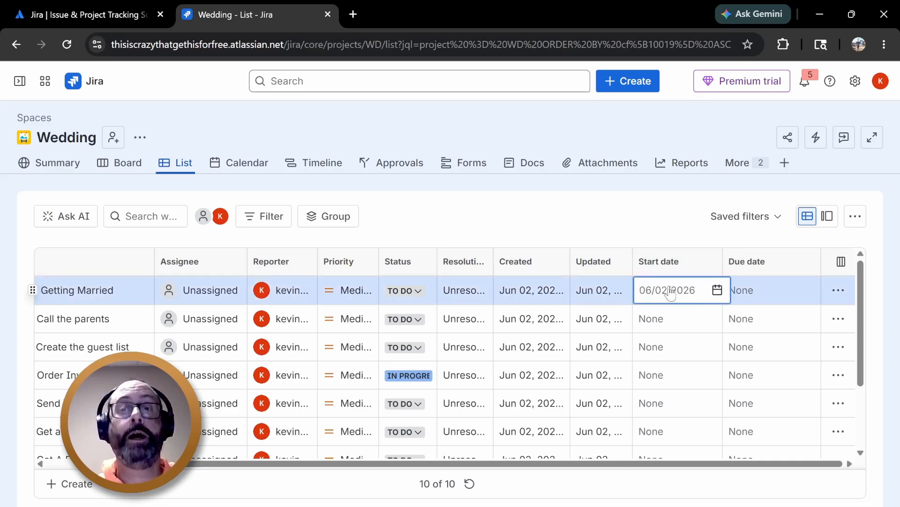
click(718, 290)
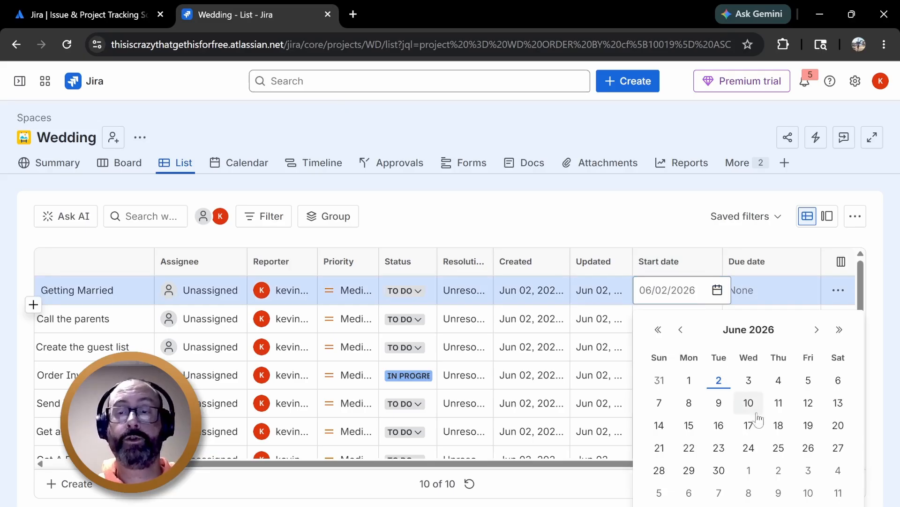
click(719, 402)
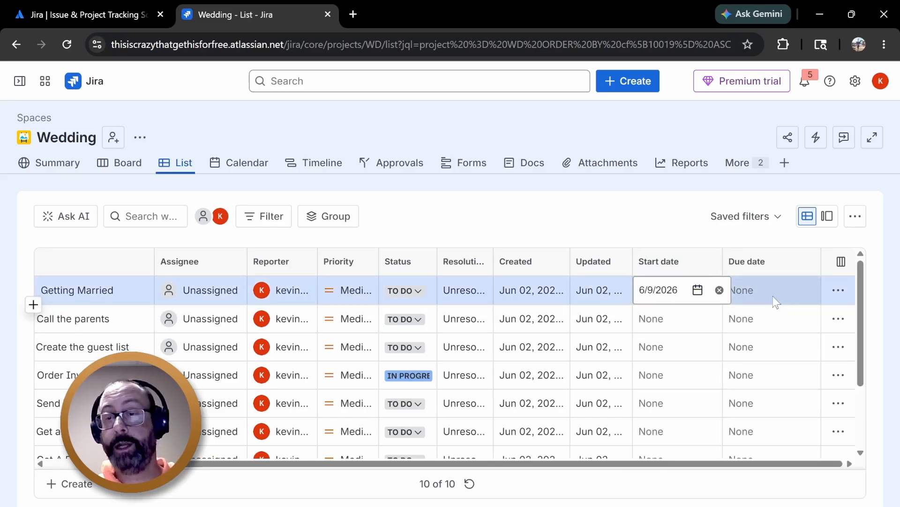
Set the Getting Married item's due date to August 28, 2026
click(773, 295)
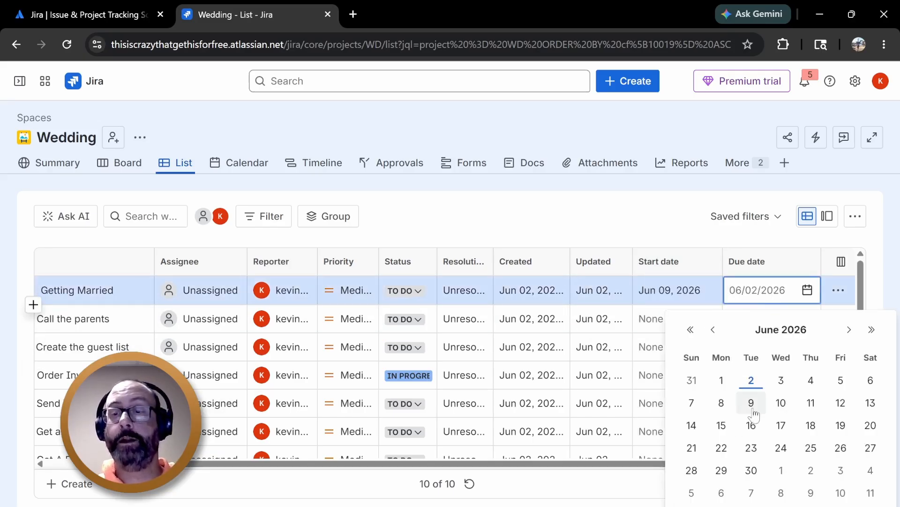
click(752, 404)
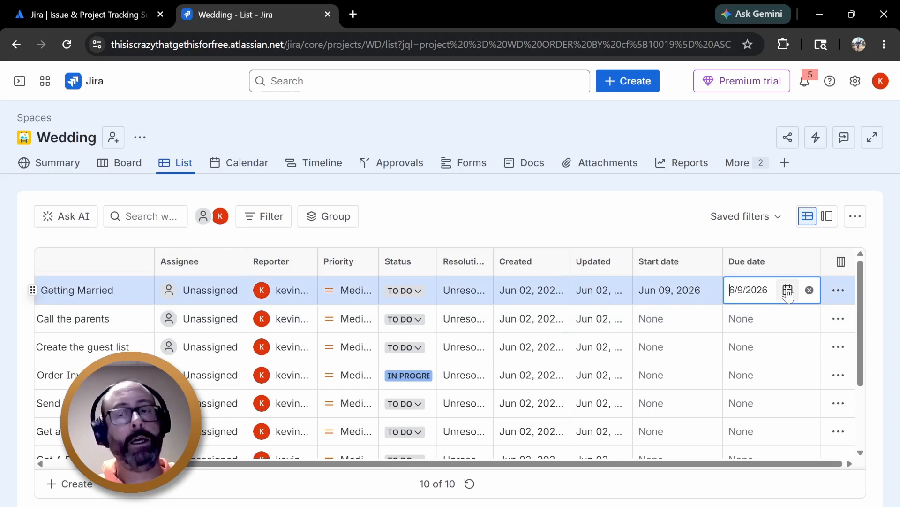
click(788, 290)
click(850, 330)
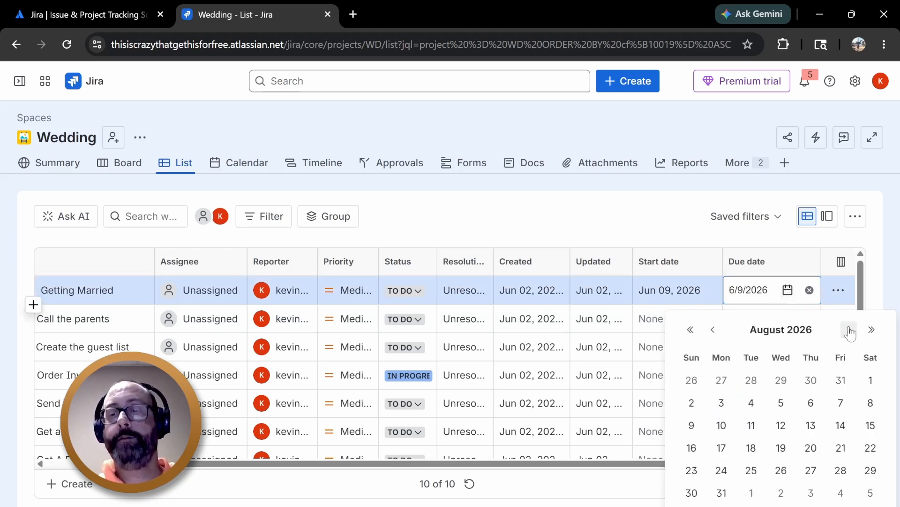
click(842, 470)
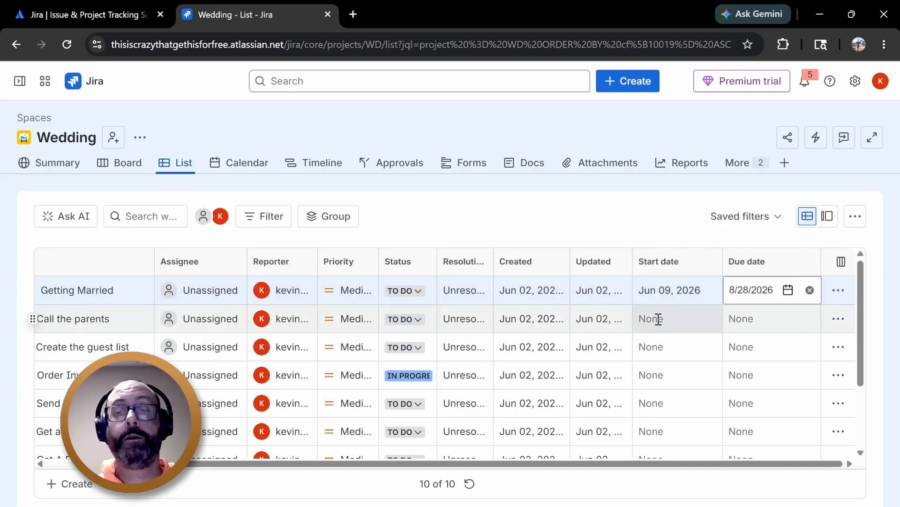
Set the Call the parents item's start date to June 13, 2026
click(658, 319)
click(717, 319)
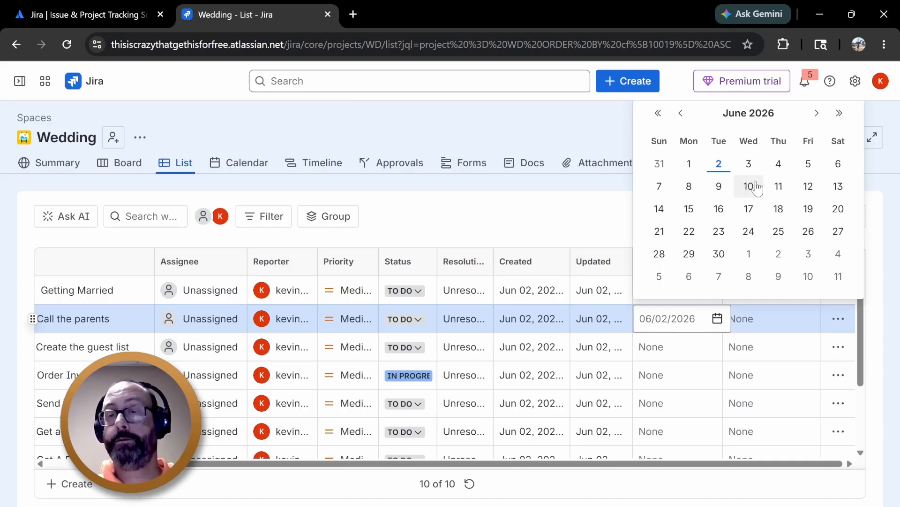
click(839, 188)
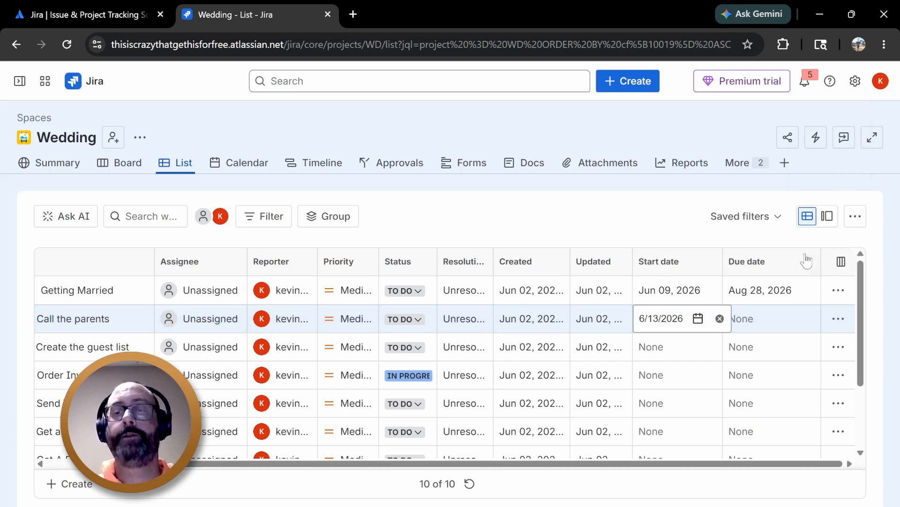
Set the Call the parents item's due date to June 13, 2026
click(773, 322)
click(807, 319)
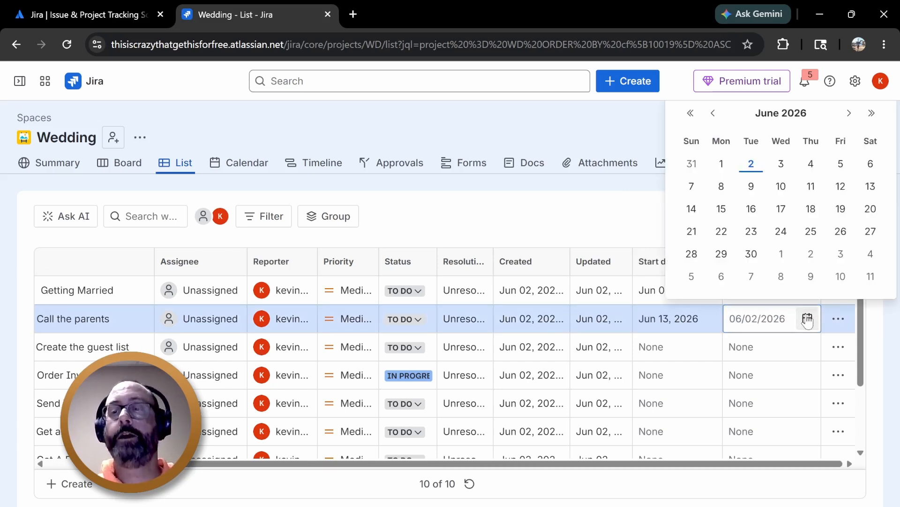
click(870, 188)
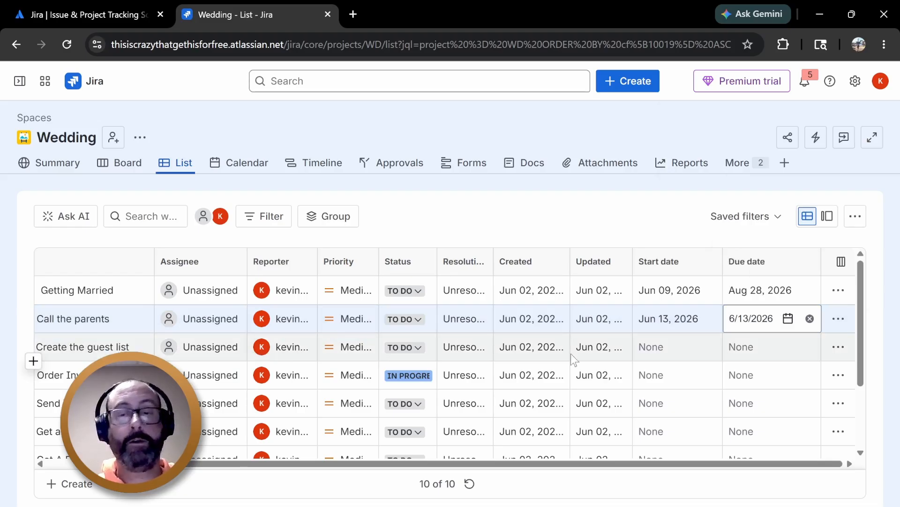
Set the Create the guest list item's start date to June 14, 2026
click(663, 354)
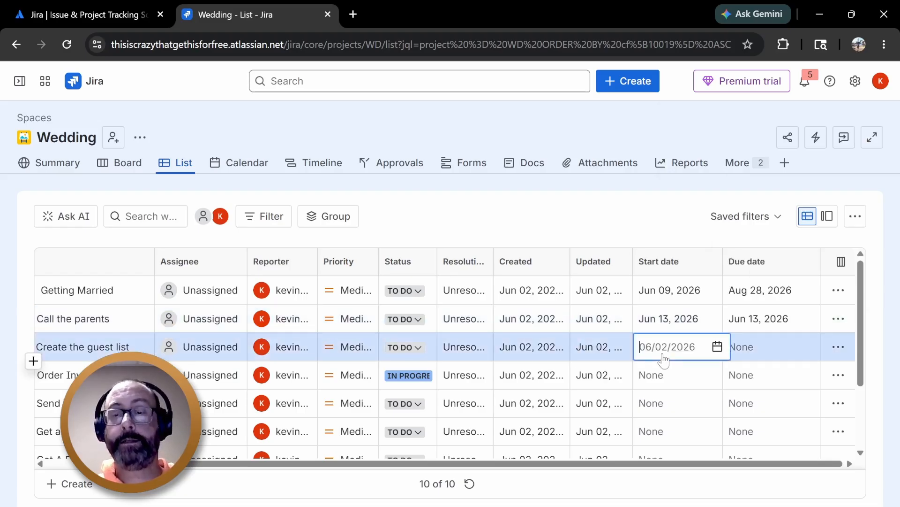
click(717, 348)
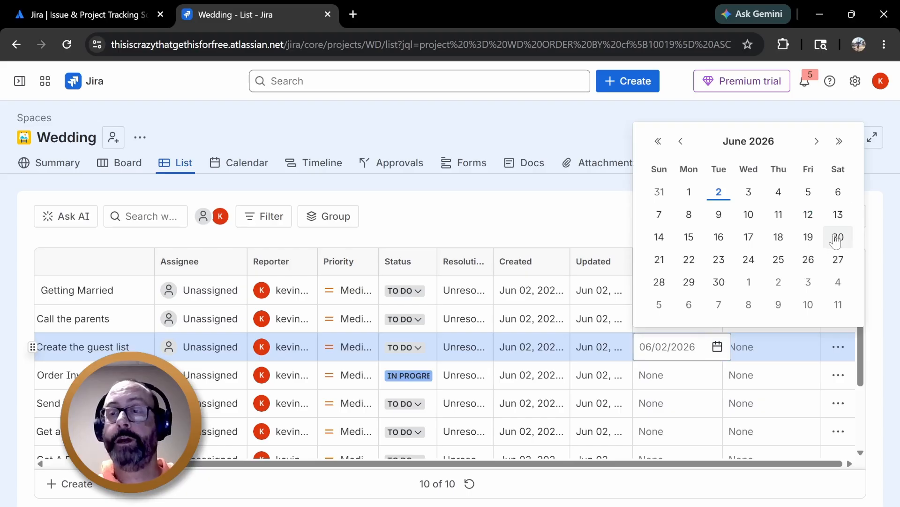
click(659, 237)
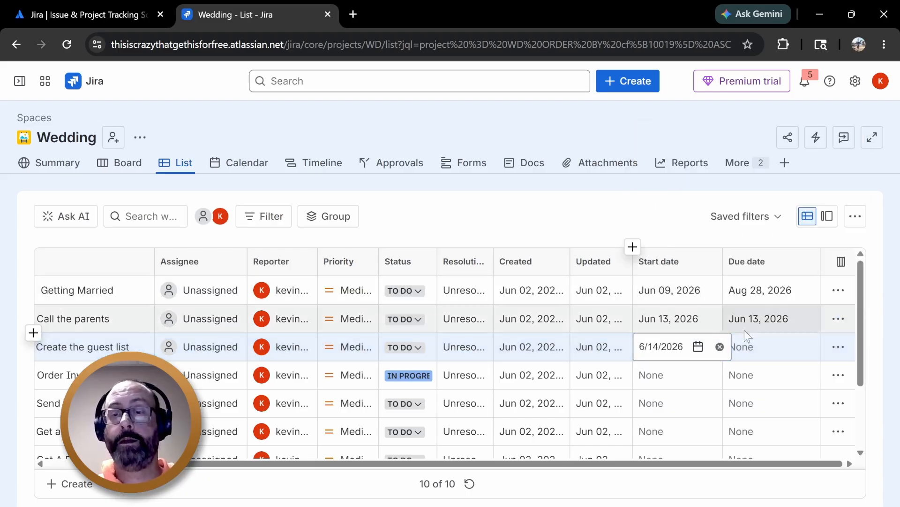
Set the Create the guest list item's due date to June 27, 2026 and dismiss the Slack notification
click(768, 347)
click(808, 347)
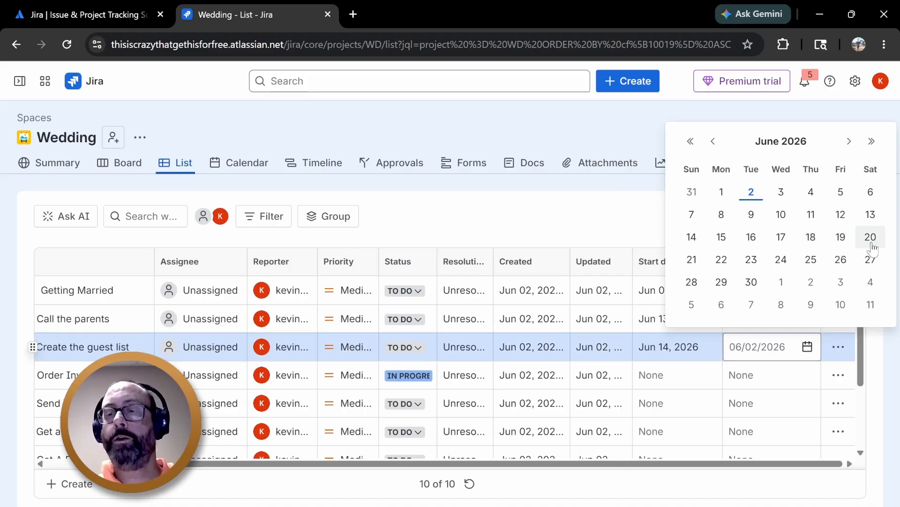
click(871, 259)
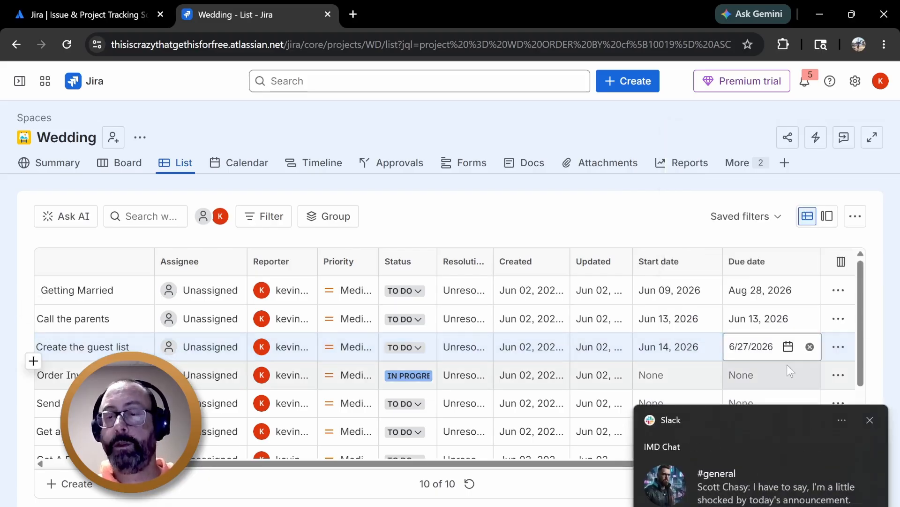
click(872, 420)
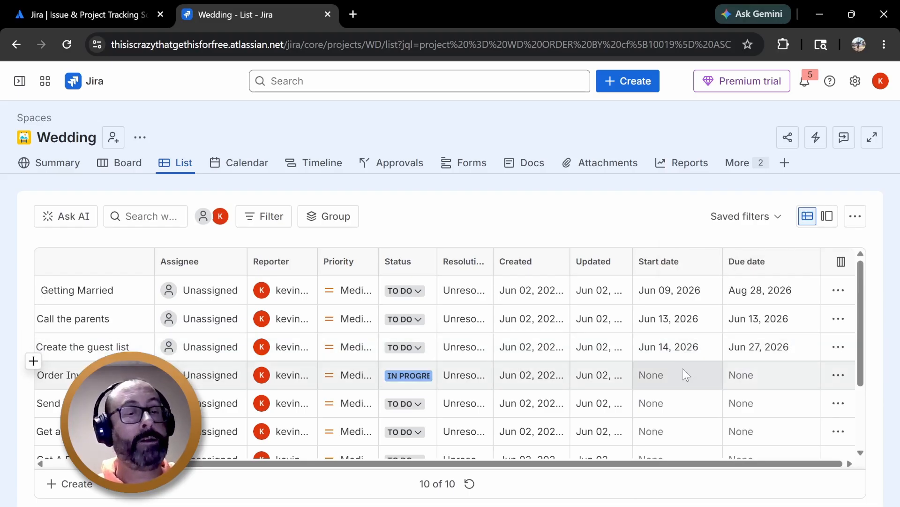
Set the Order Invitations item's start date to June 30, 2026
click(680, 370)
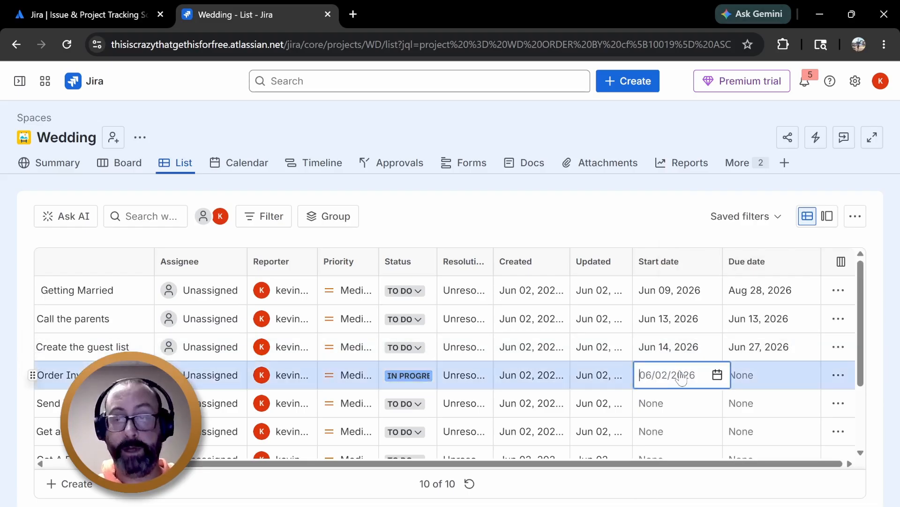
click(720, 375)
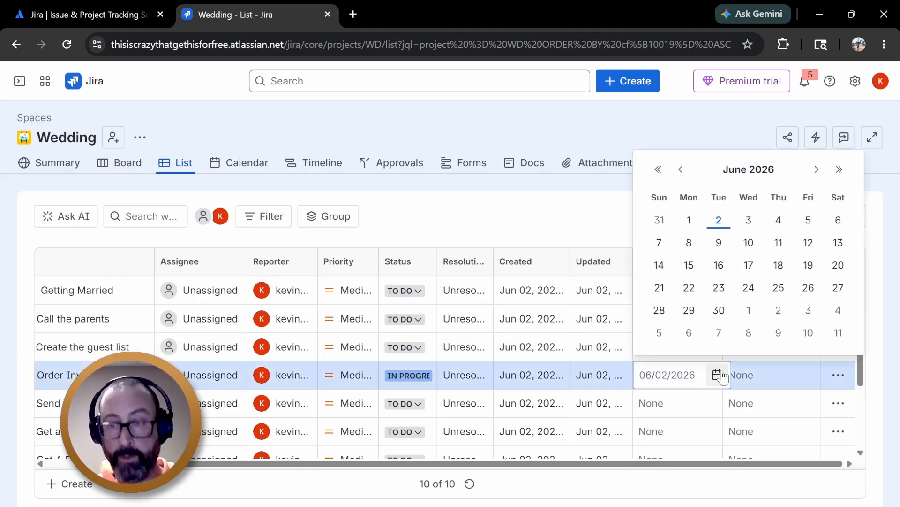
click(719, 312)
Set the Order Invitations item's due date to June 30, 2026
click(775, 380)
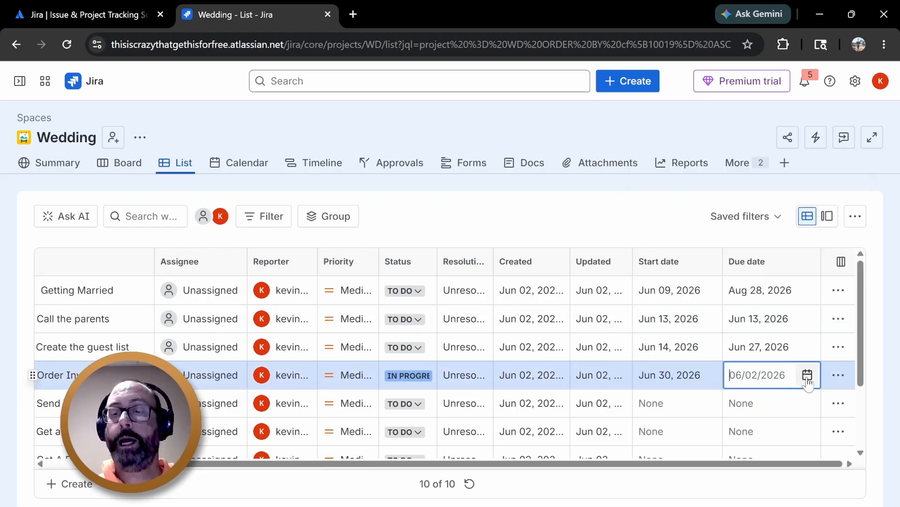
click(807, 378)
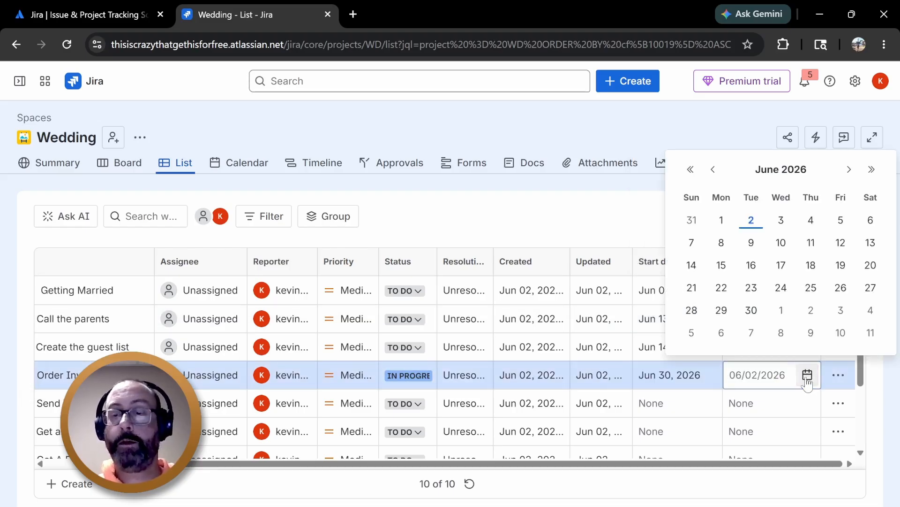
click(752, 311)
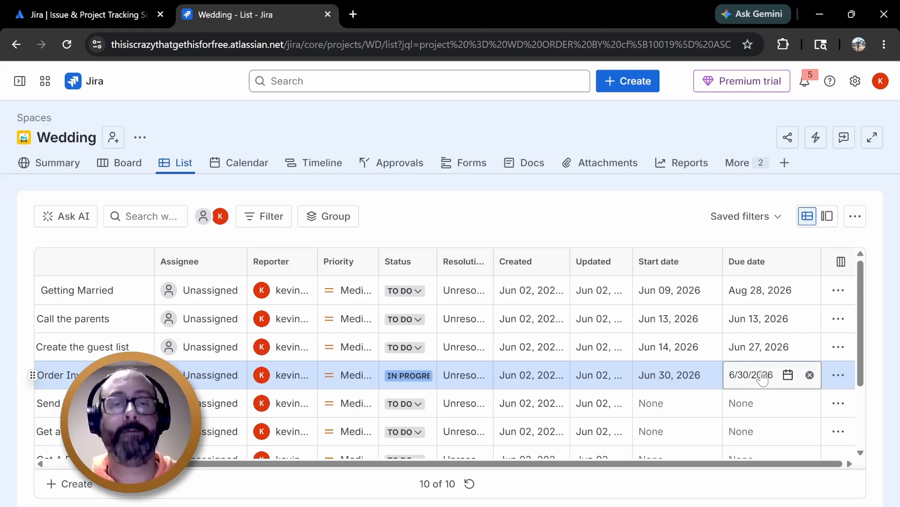
Review the scheduled tasks on the Timeline and back in the List
click(335, 163)
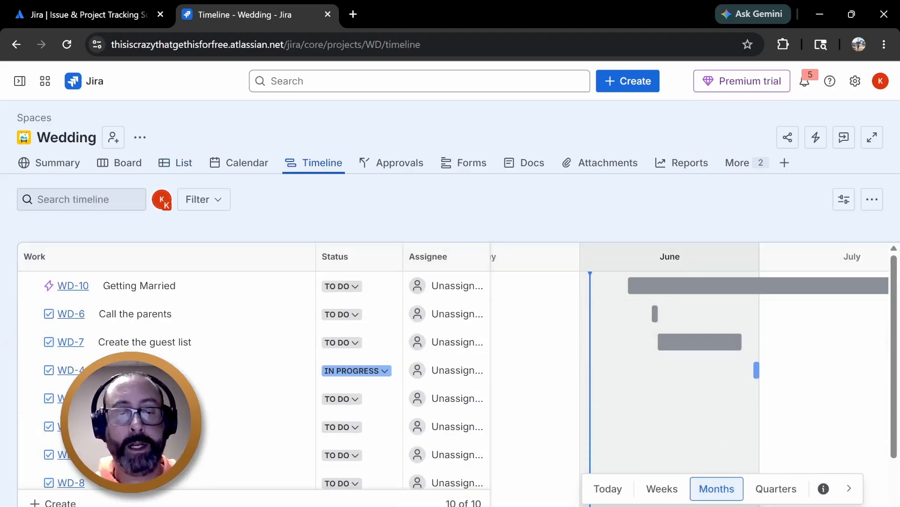
scroll(689, 376, right, 3)
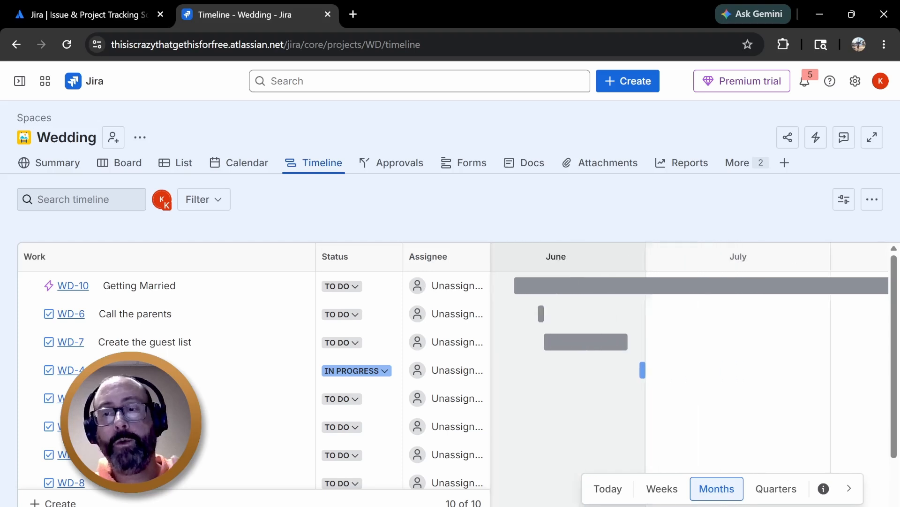
scroll(690, 376, left, 3)
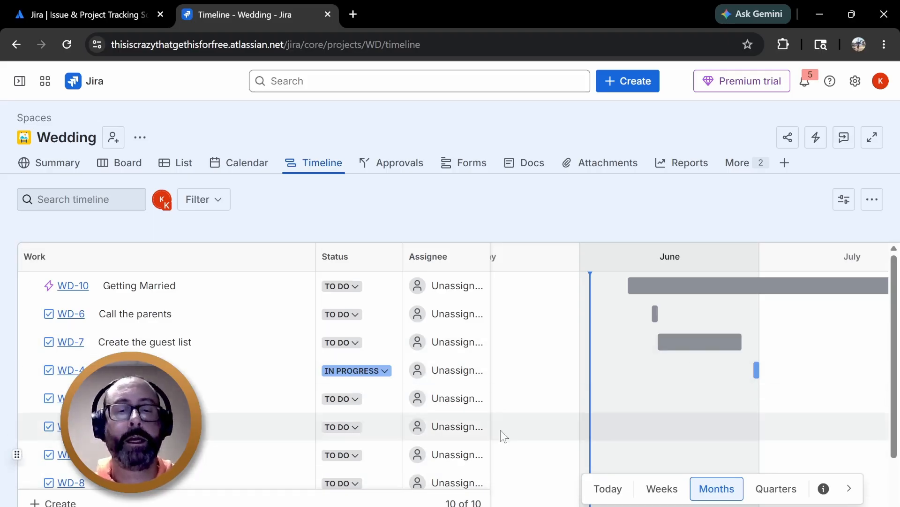
click(180, 164)
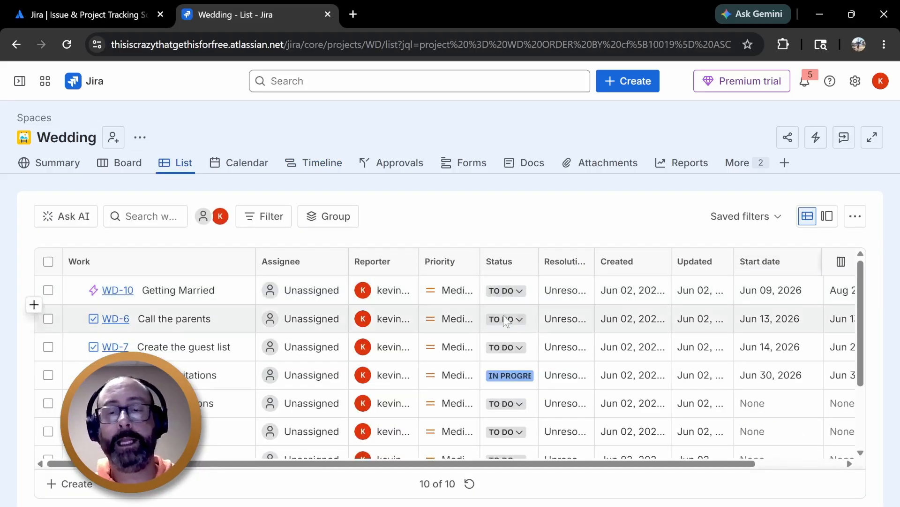
scroll(520, 323, down, 2)
scroll(521, 325, up, 2)
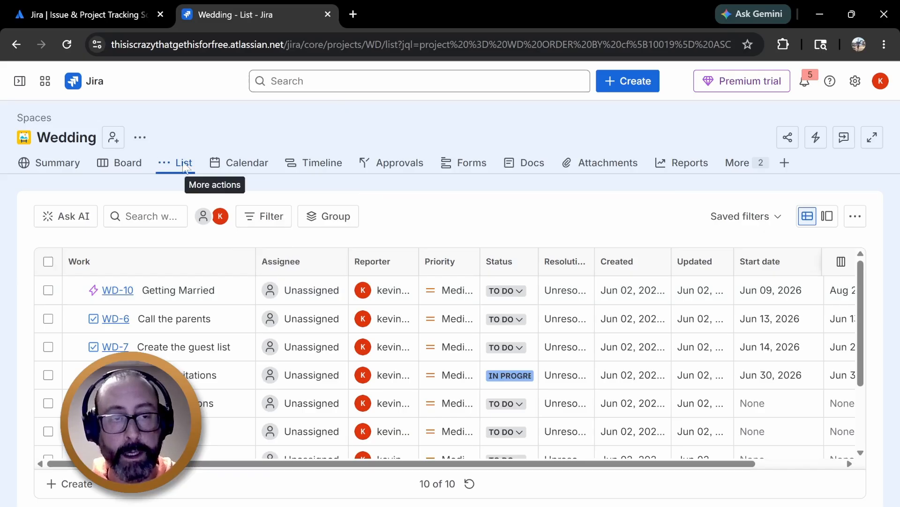
On the board, move Call the parents to Done and Create the guest list to Blocked
click(122, 162)
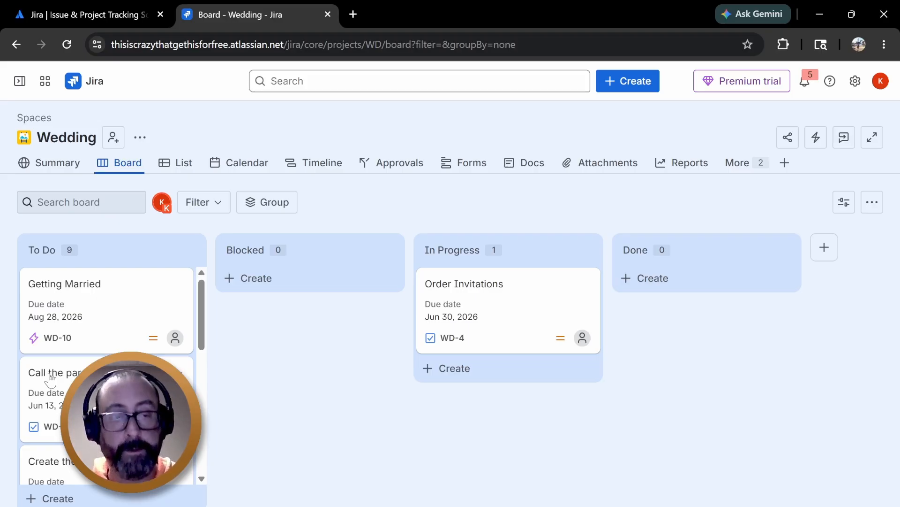
drag(51, 378, 678, 287)
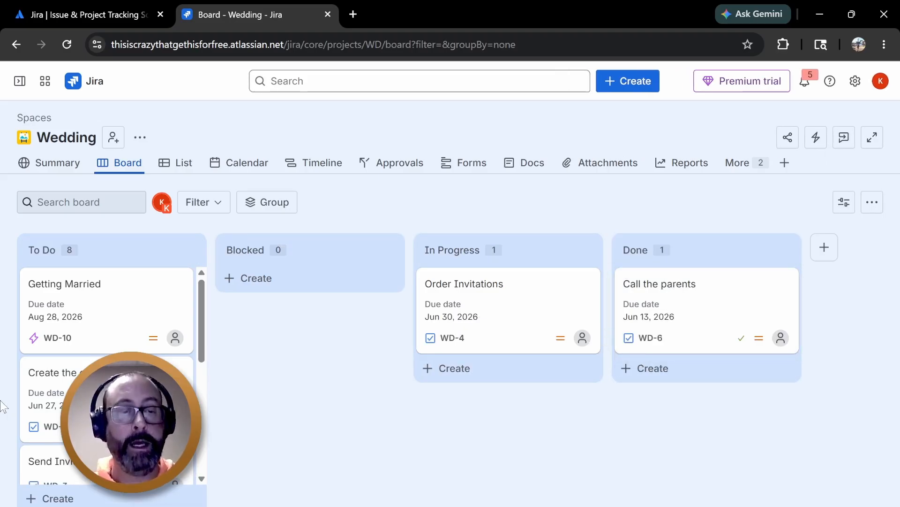
drag(64, 379, 286, 291)
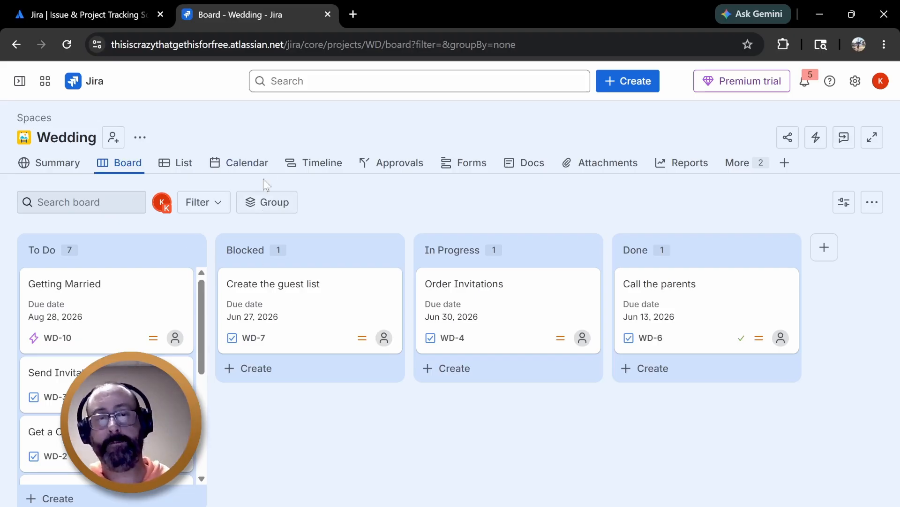
Open the Timeline and narrow its work columns to show more of the chart
click(329, 162)
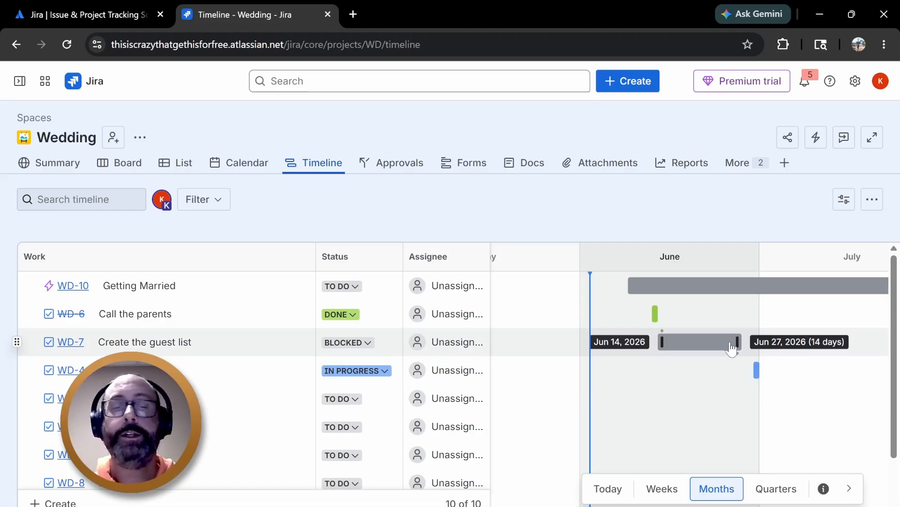
drag(315, 254, 157, 267)
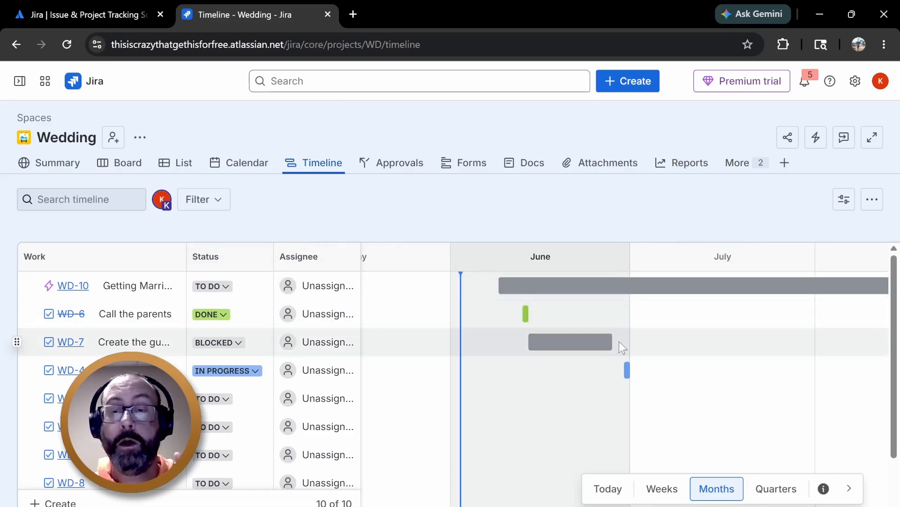
mouse_move(607, 346)
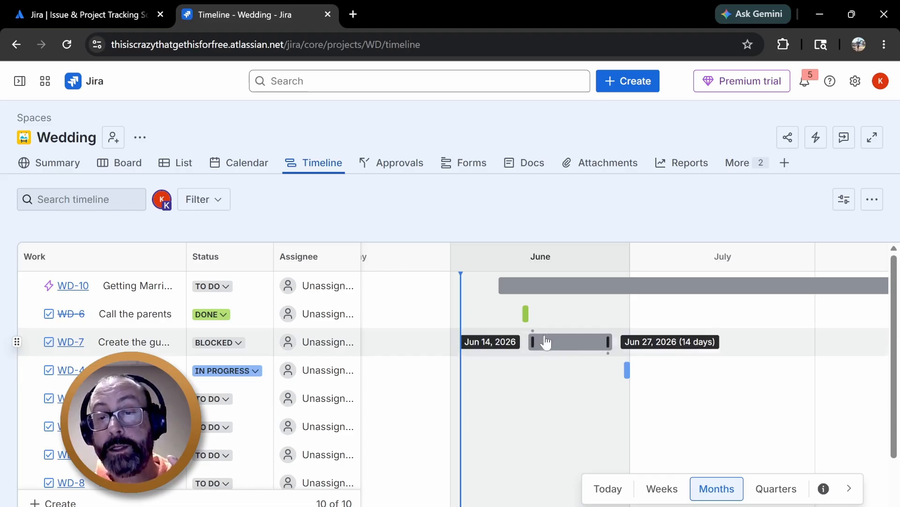
On the Timeline, link the Create the guest list bar to the Order Invitations bar as a dependency
mouse_move(539, 333)
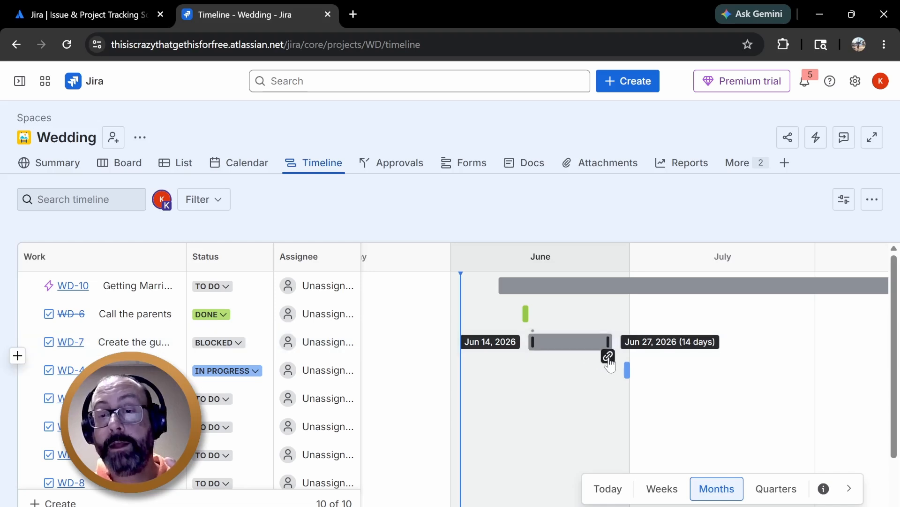
drag(605, 356, 630, 378)
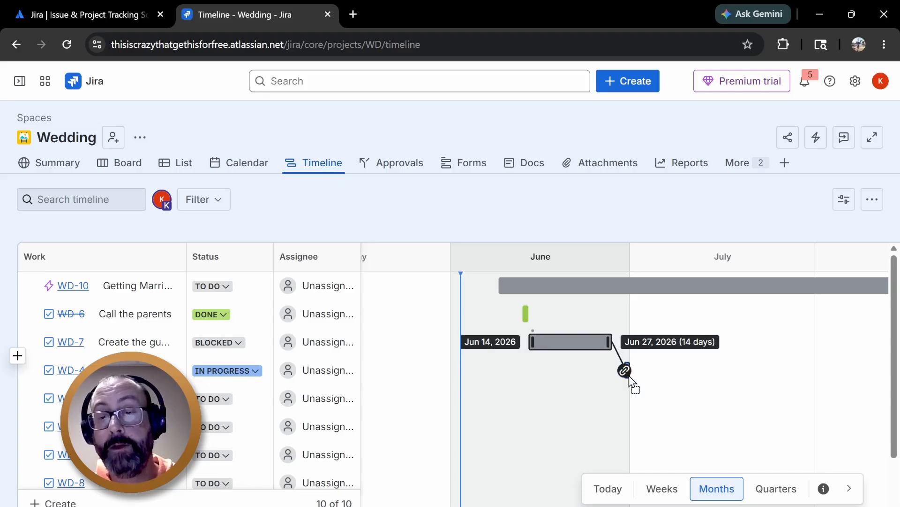
drag(629, 375, 629, 376)
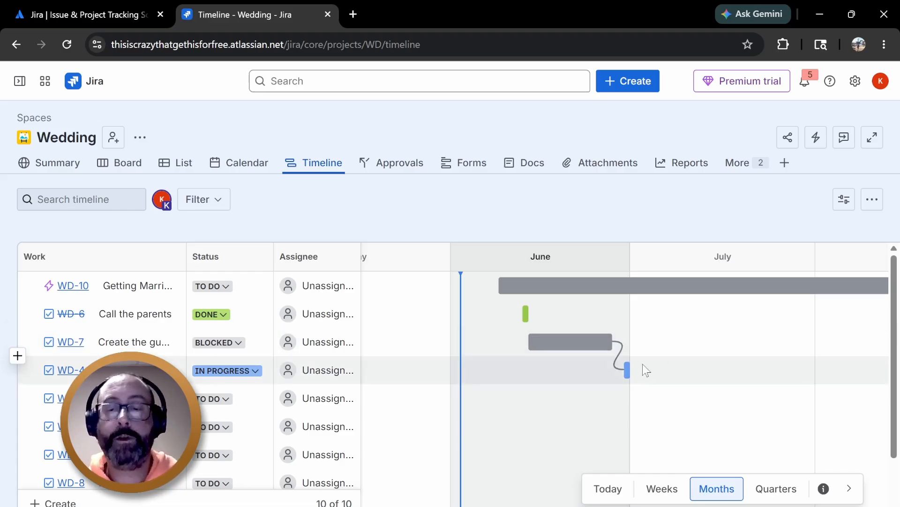
Move the Get a Cake bar to span Aug 01 to Aug 08, 2026, and open that task
scroll(675, 381, down, 2)
scroll(675, 381, up, 2)
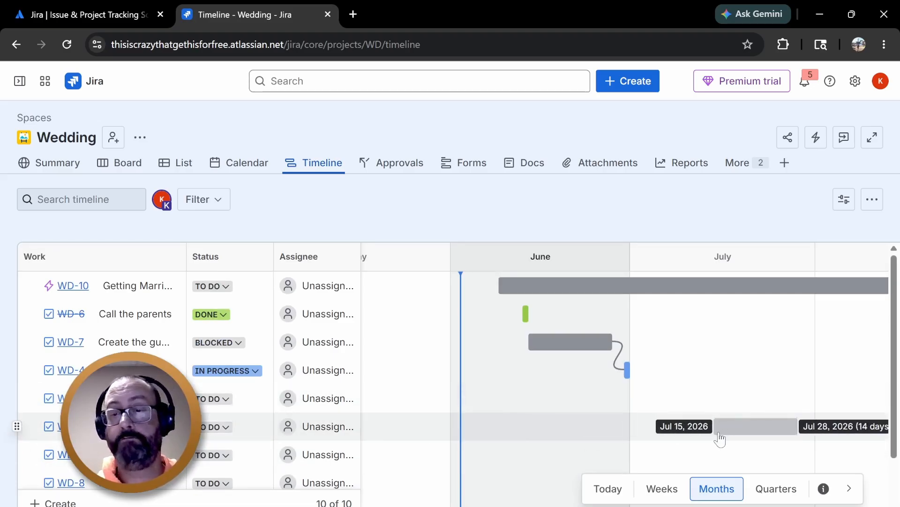
click(728, 435)
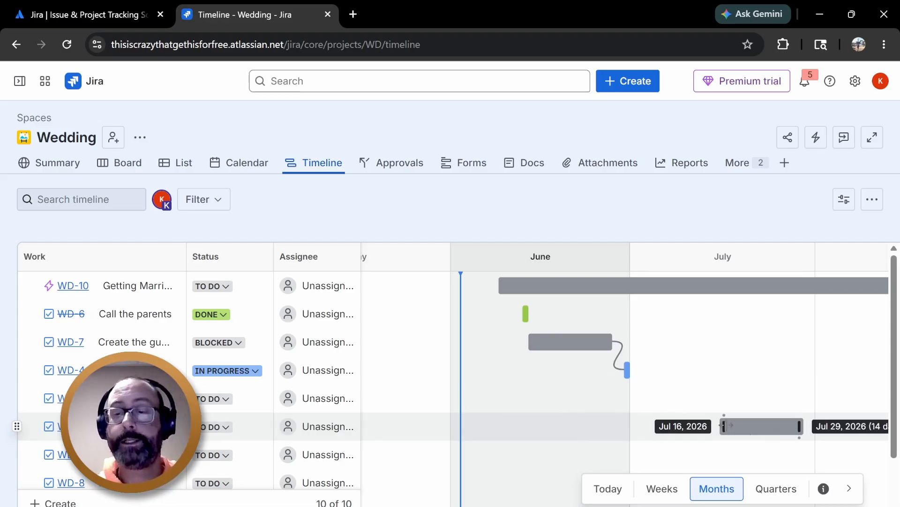
drag(725, 426, 830, 432)
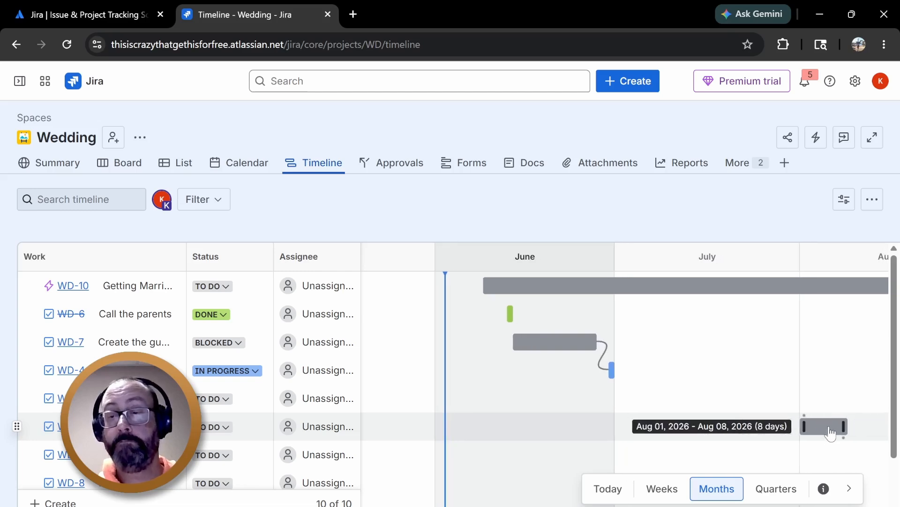
click(830, 432)
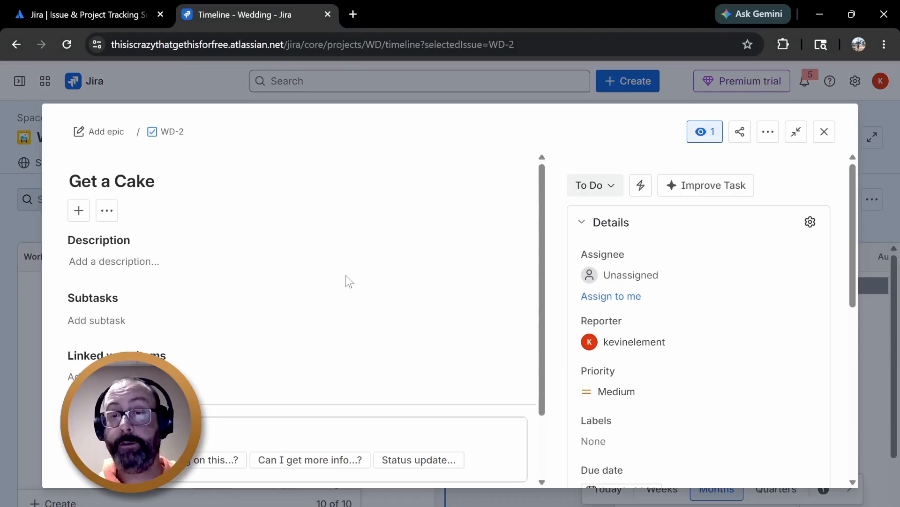
Try to assign the task to a new teammate by entering their e-mail address
click(656, 274)
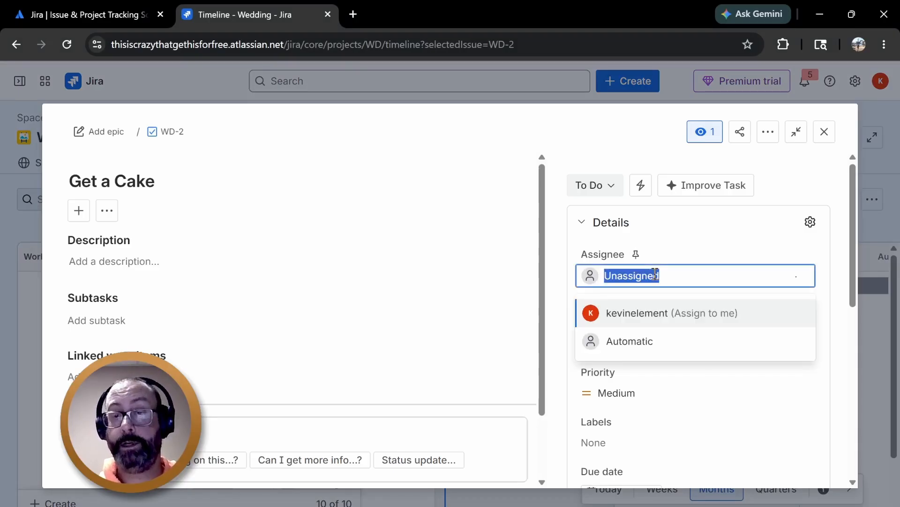
text(joes)
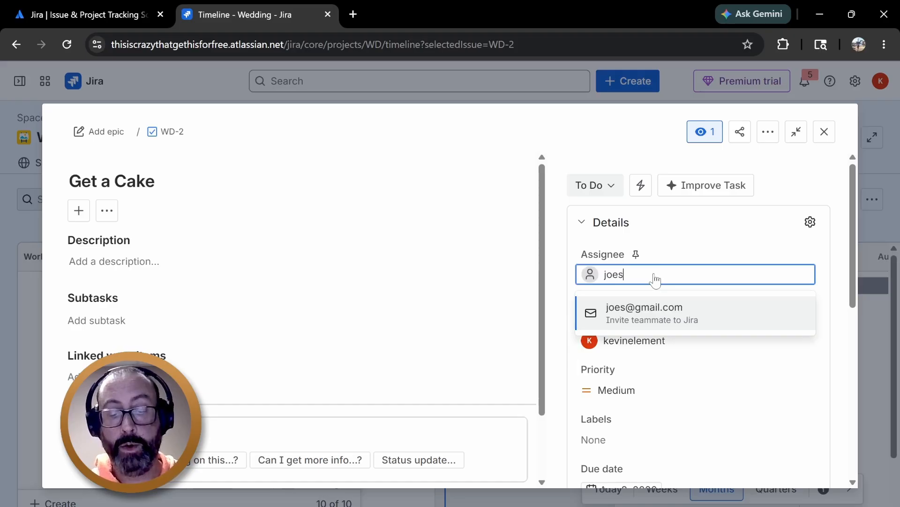
text(hmo@)
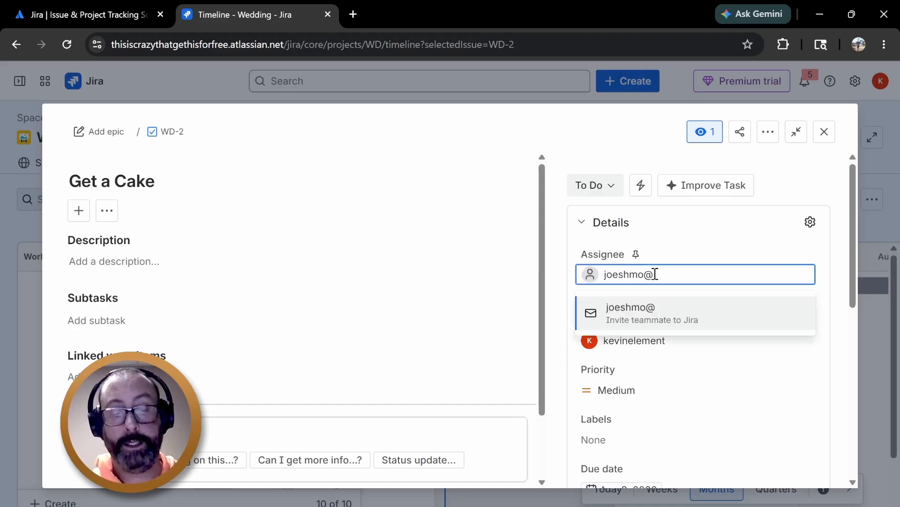
text(sho.shmo)
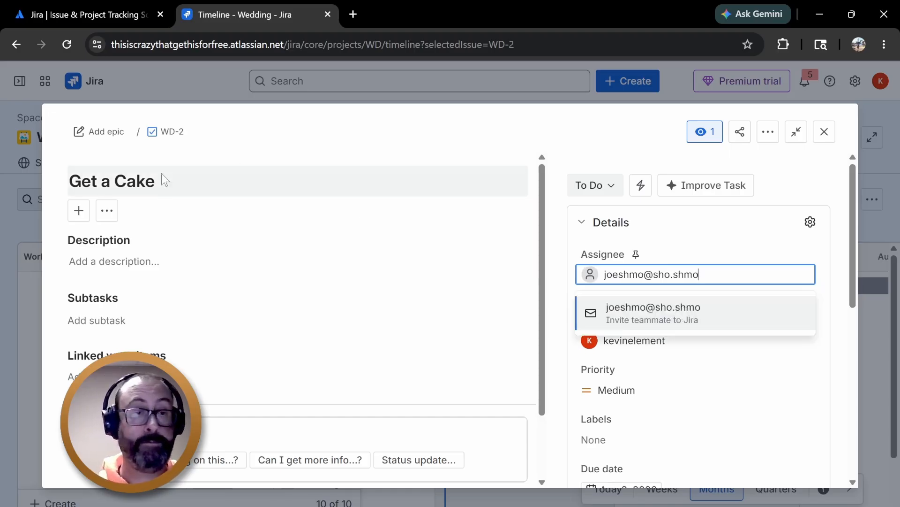
Add the description "It's going to be a velvet red chocolate cake 14 tiers tall..." and save it
click(160, 261)
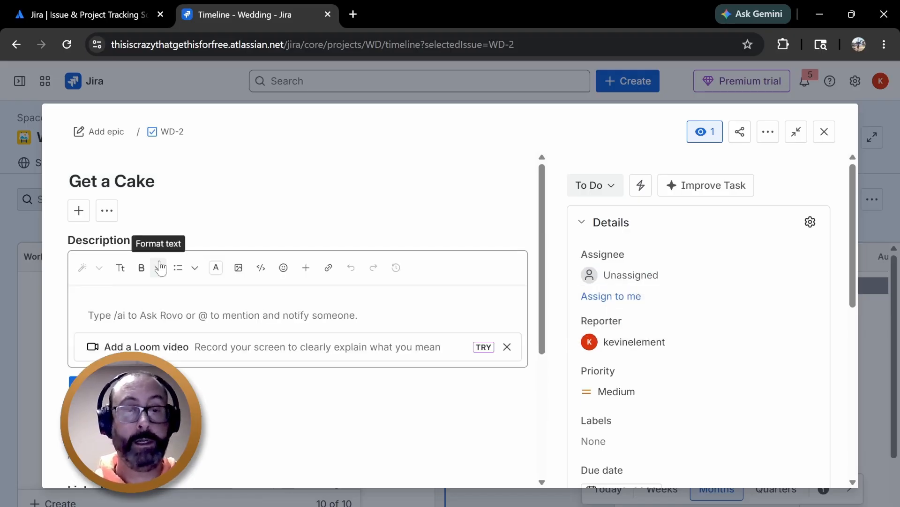
text(It's )
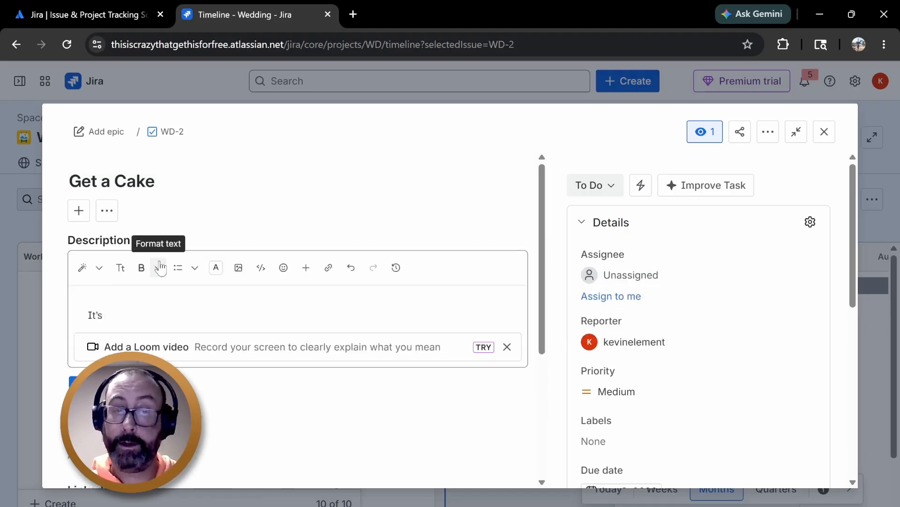
text(going to be a)
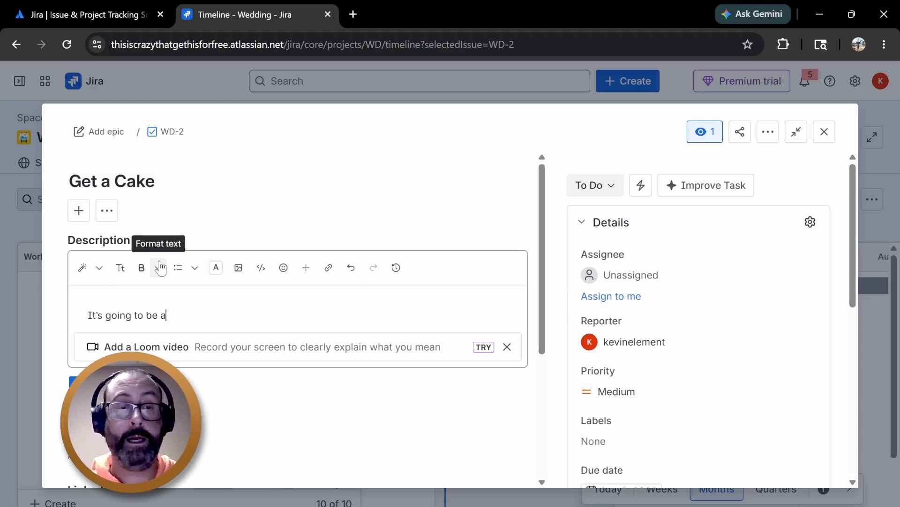
text( velv)
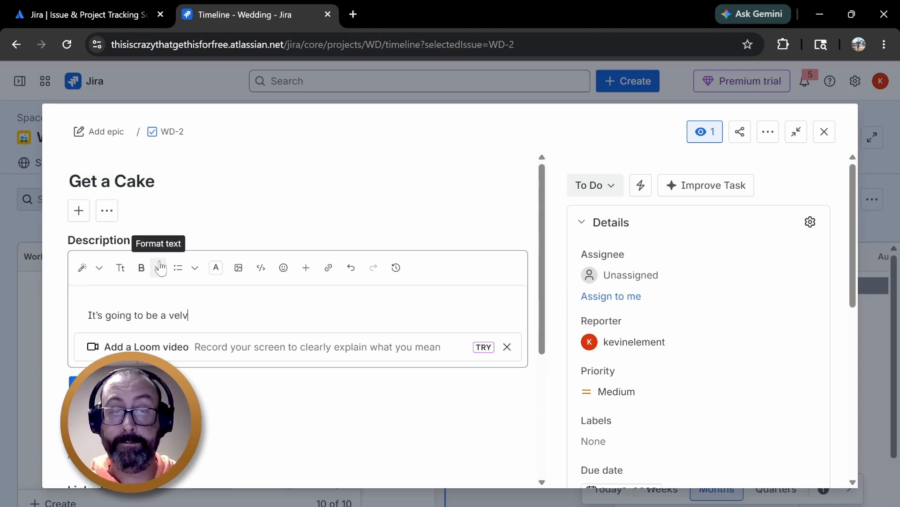
text(et red )
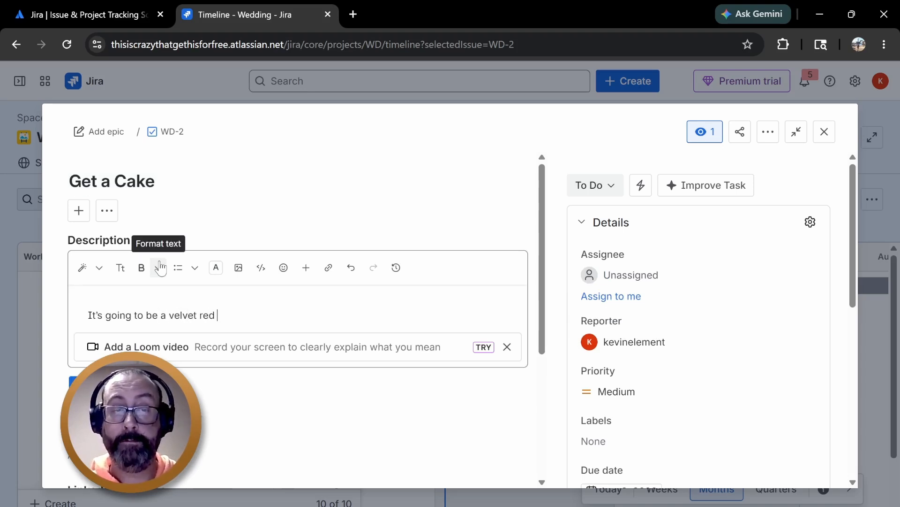
text(chocolat)
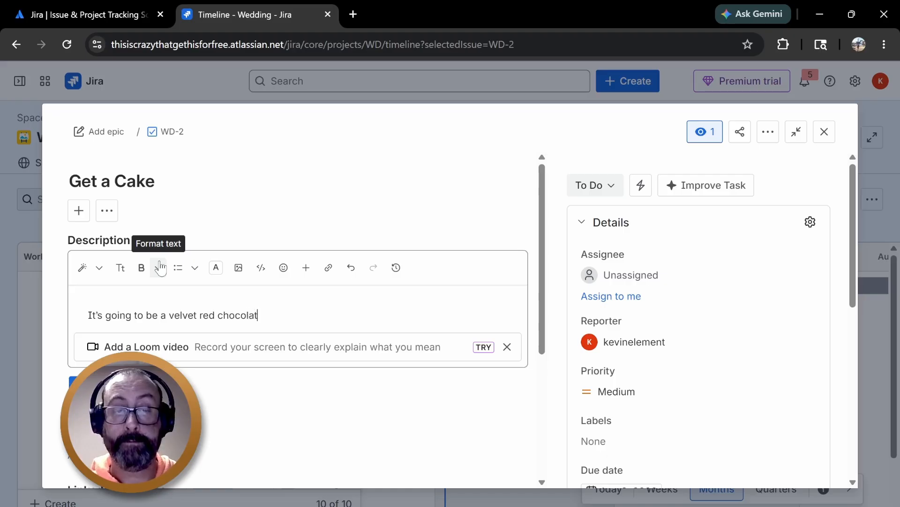
text(e cake)
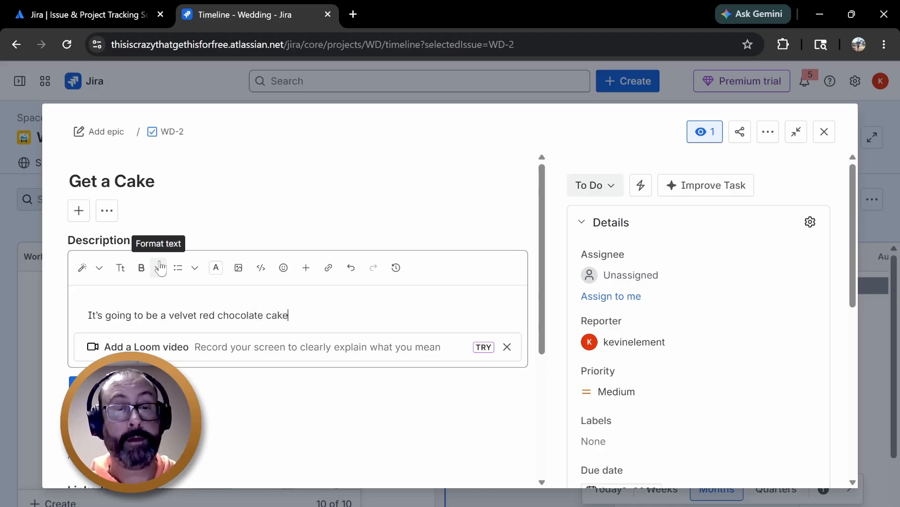
text( 12)
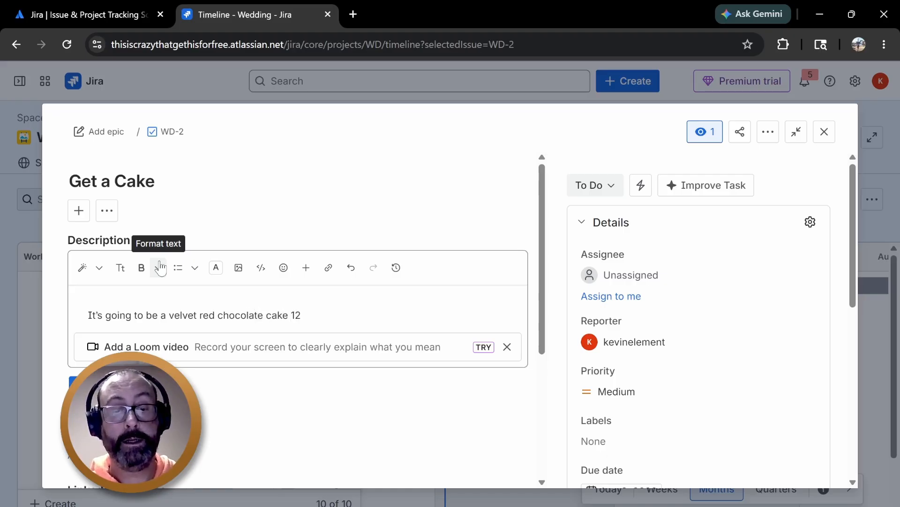
key(BackSpace)
text(4 tei)
key(BackSpace)
key(BackSpace)
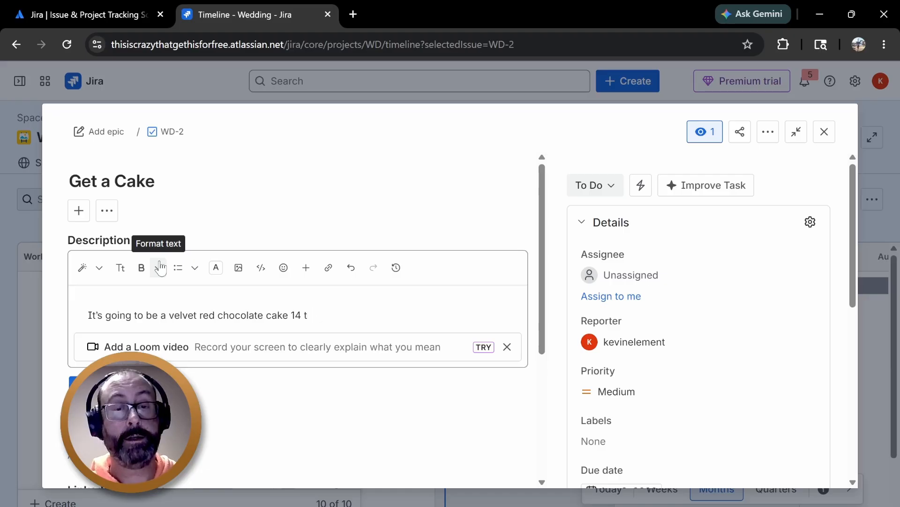
text(iers tall...)
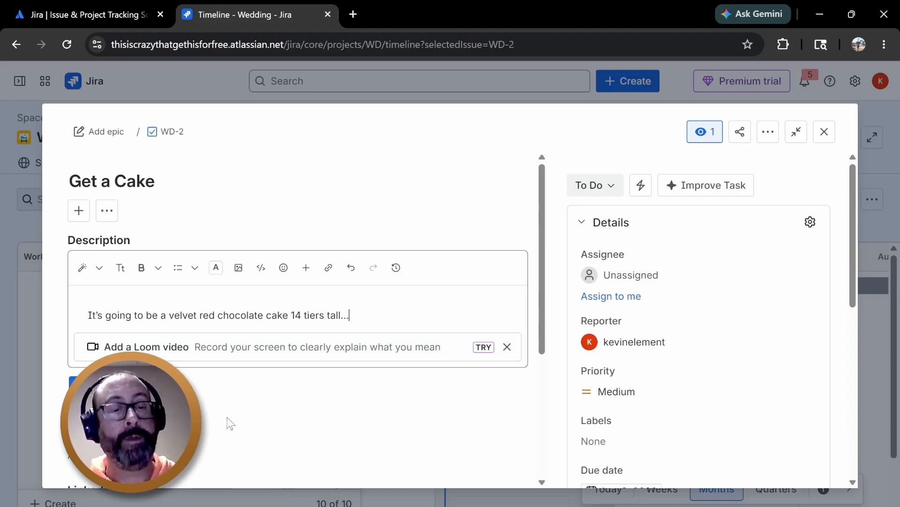
scroll(230, 422, down, 3)
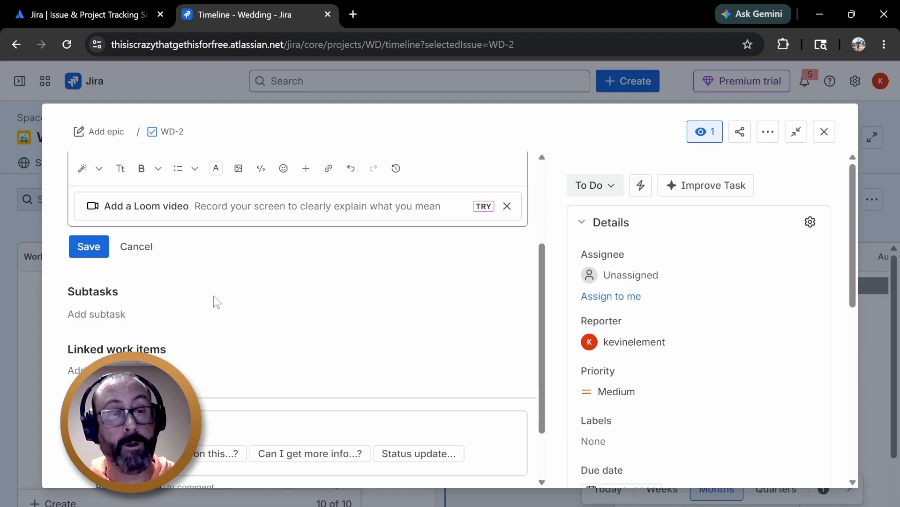
scroll(217, 300, up, 3)
click(89, 384)
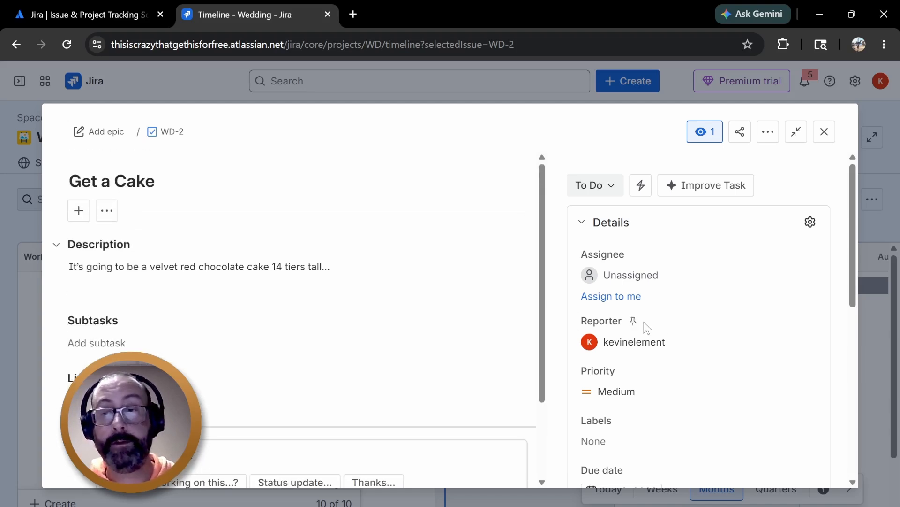
Review the task's detail fields and close the task
scroll(813, 193, down, 6)
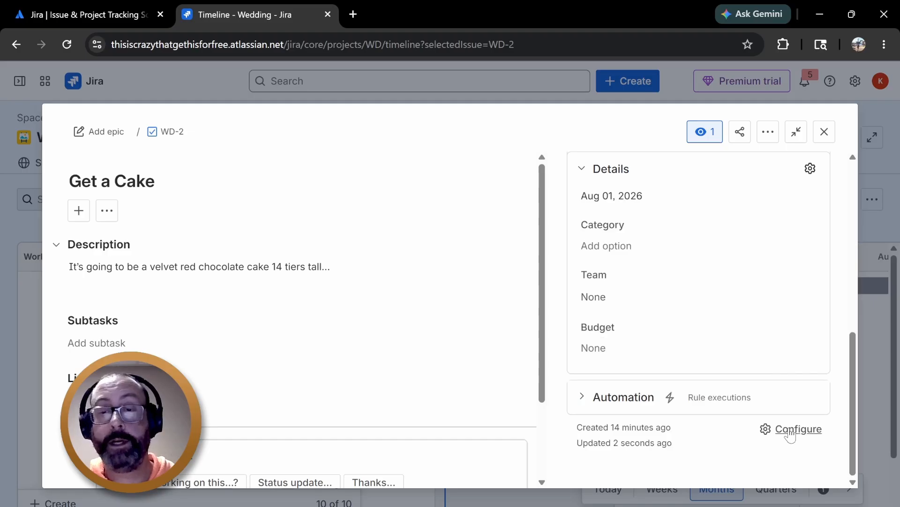
scroll(838, 392, up, 6)
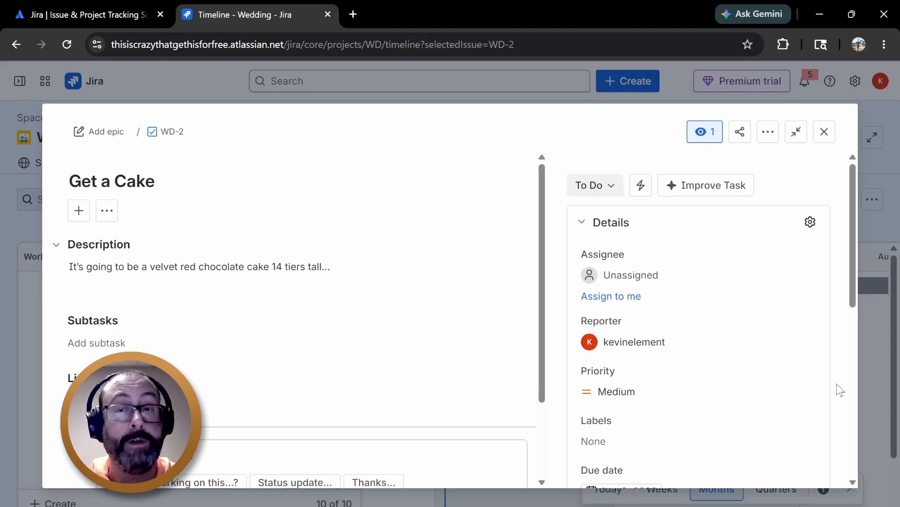
click(824, 132)
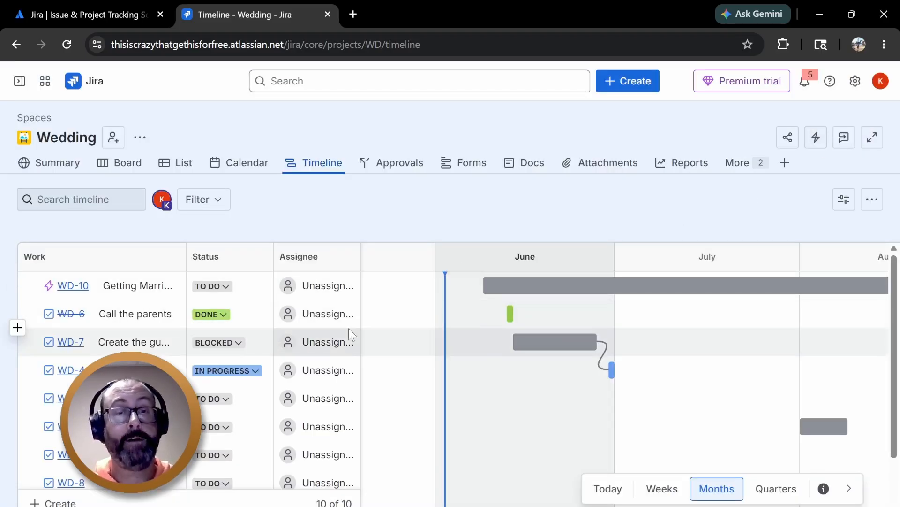
In the List, examine the start and due date columns, a row's action menu and the column options
click(127, 169)
click(190, 164)
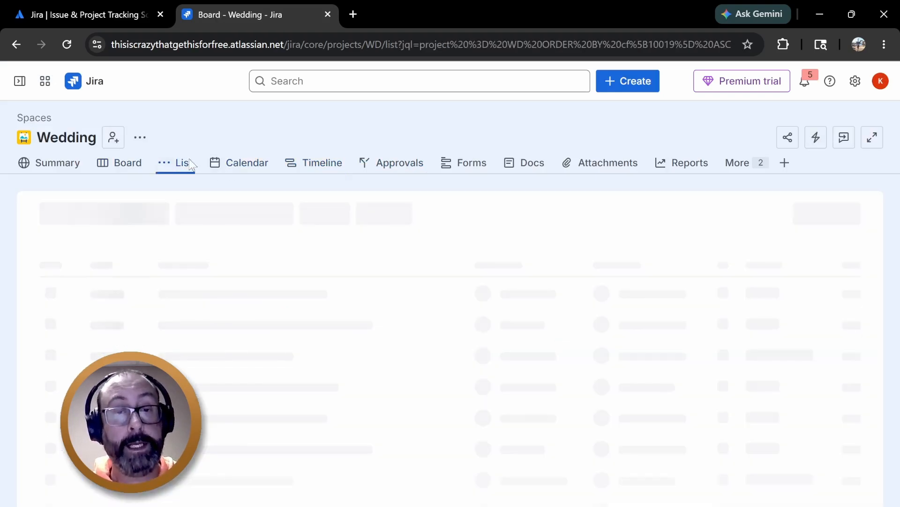
drag(610, 463, 834, 446)
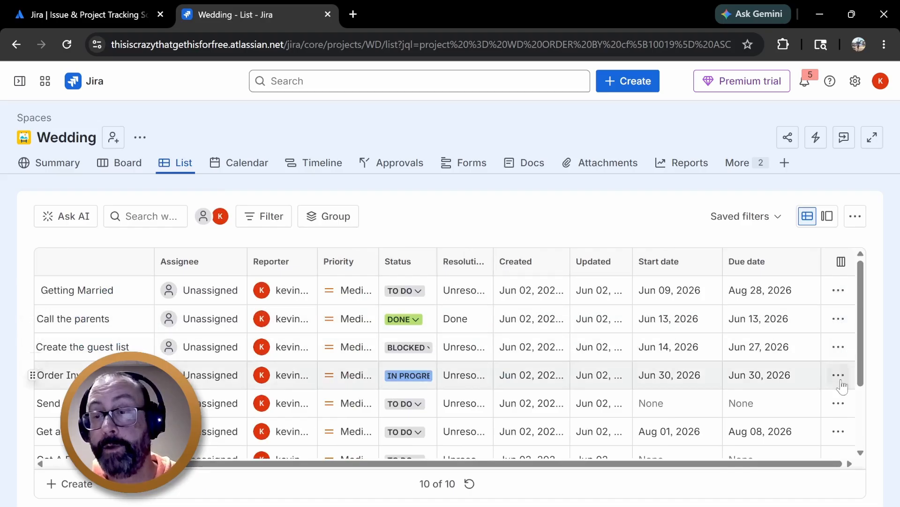
click(838, 291)
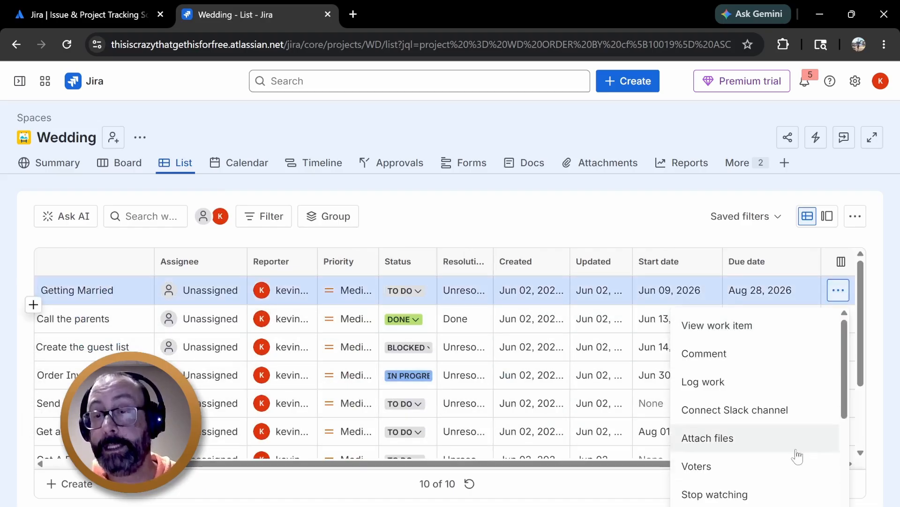
click(656, 236)
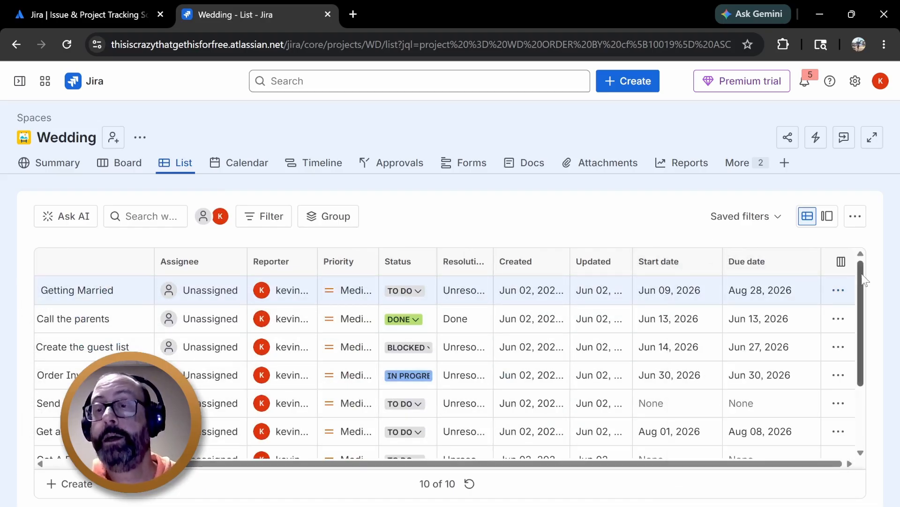
click(840, 262)
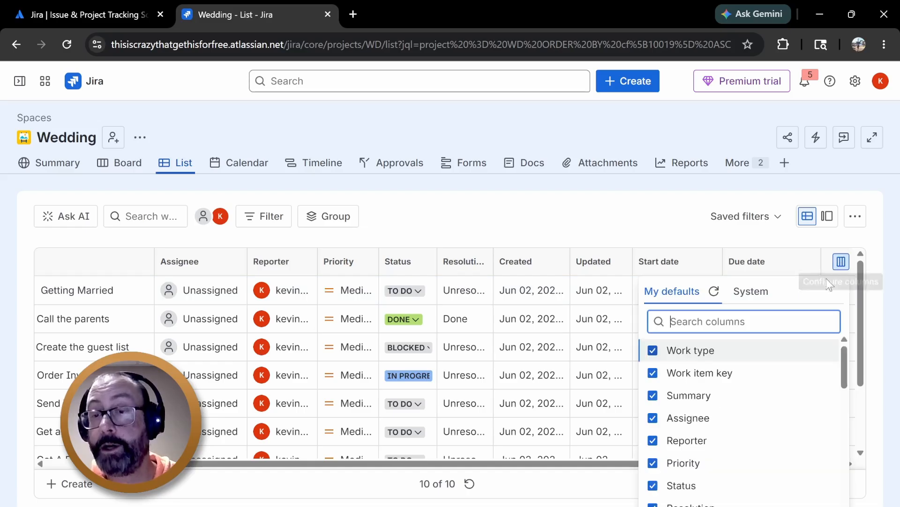
drag(846, 348, 846, 443)
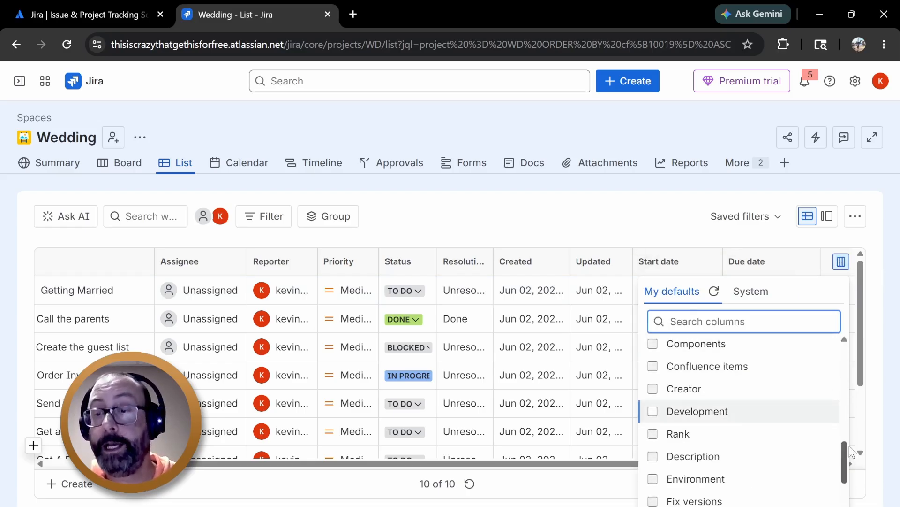
scroll(666, 412, up, 8)
click(629, 237)
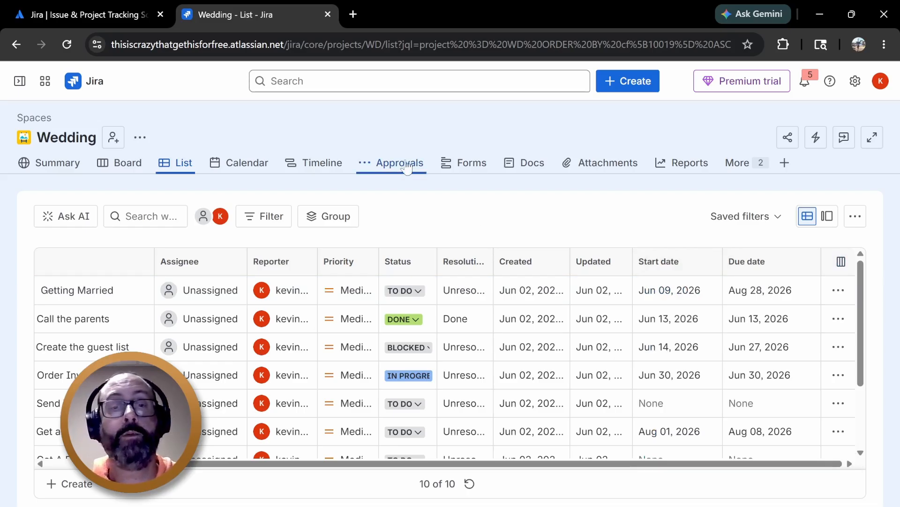
Switch to the Timeline and back to the List to review all tasks
click(313, 163)
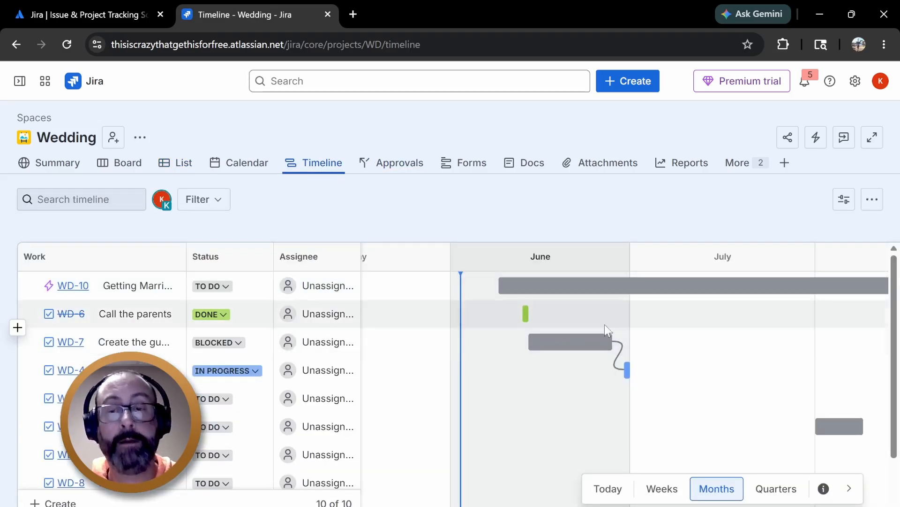
click(183, 163)
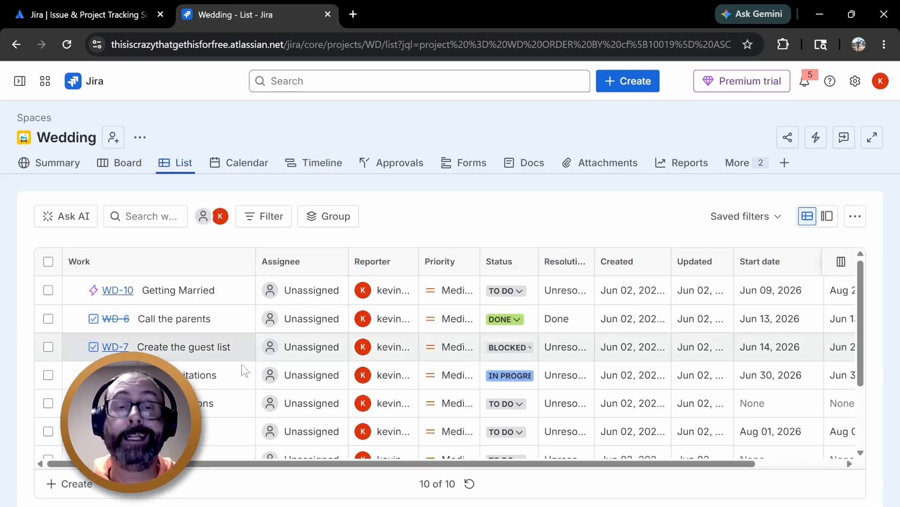
scroll(218, 332, down, 3)
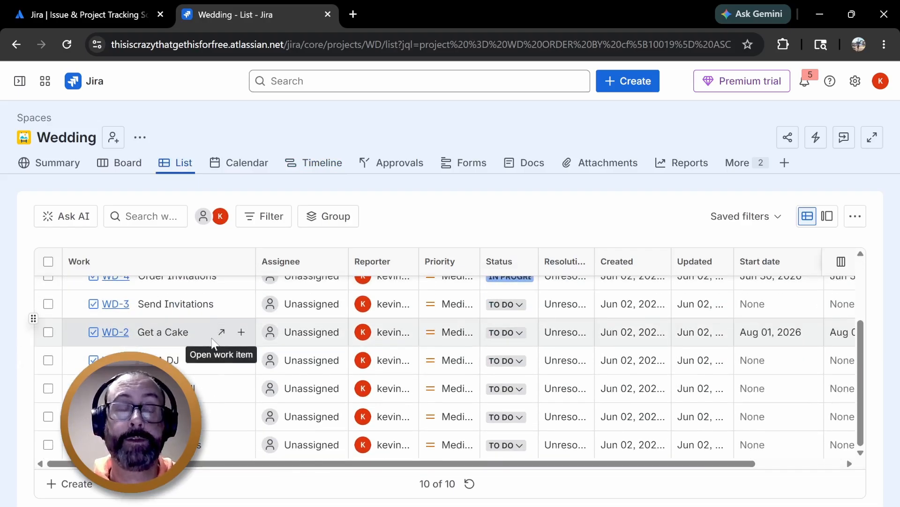
scroll(221, 332, up, 3)
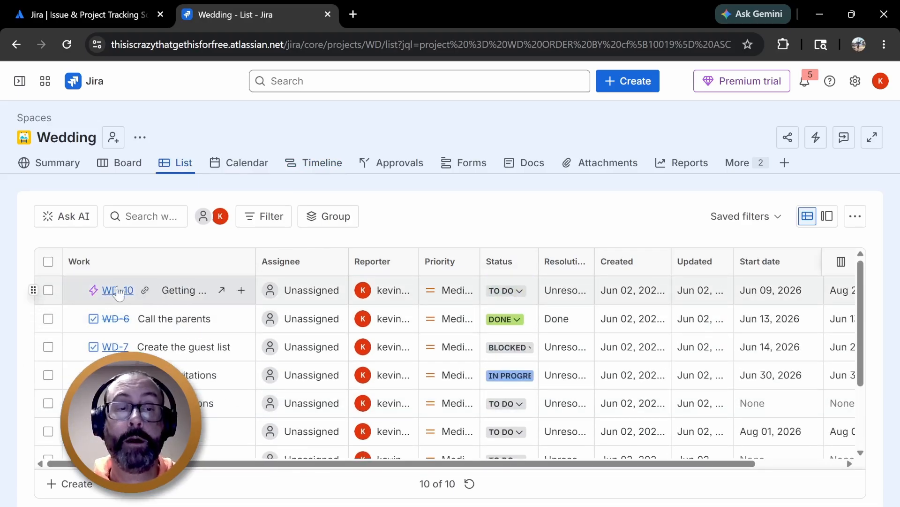